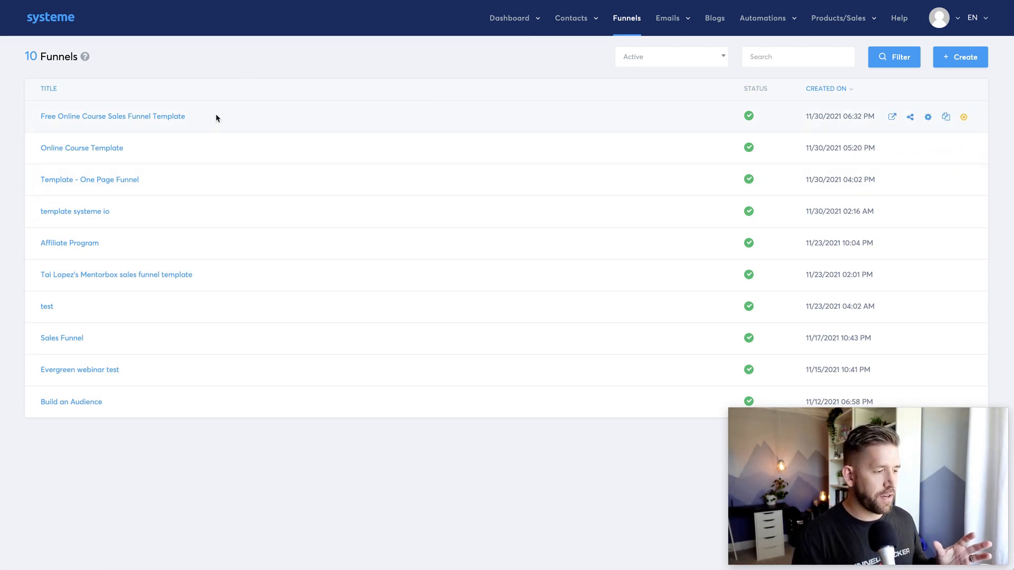
- Open the squeeze page of the Free Online Course Sales Funnel Template funnel for editing
click(142, 116)
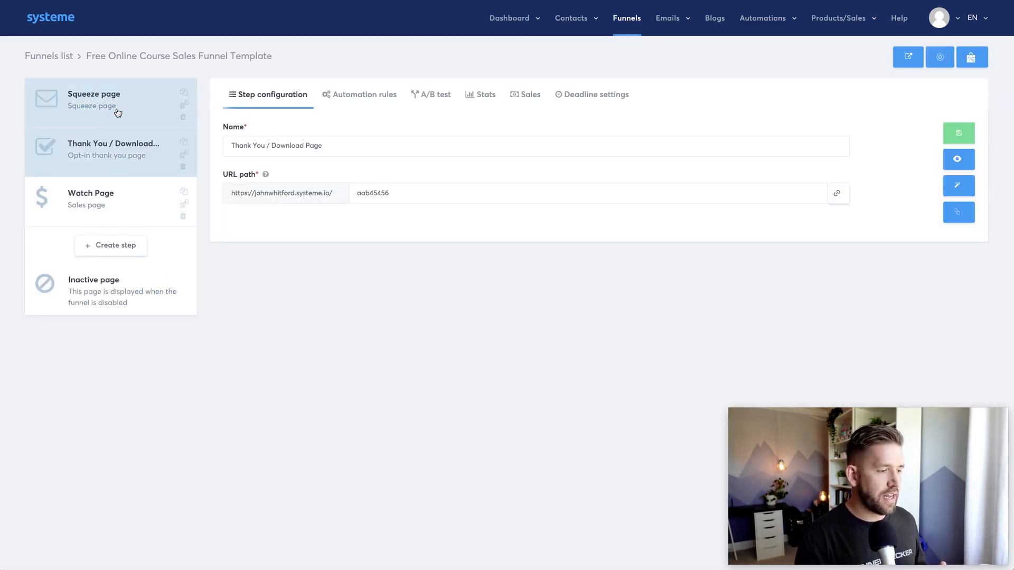
click(117, 111)
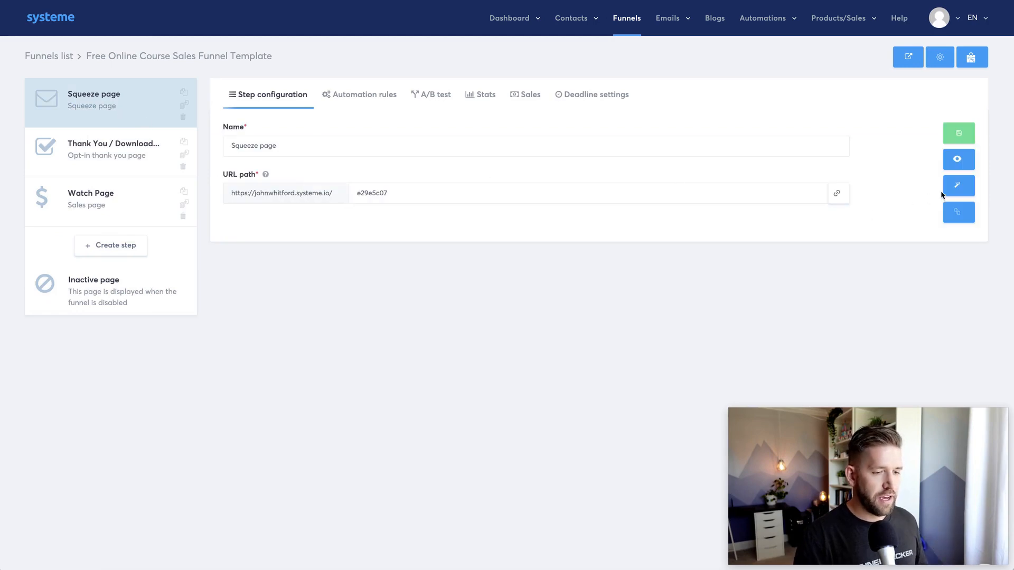
click(956, 188)
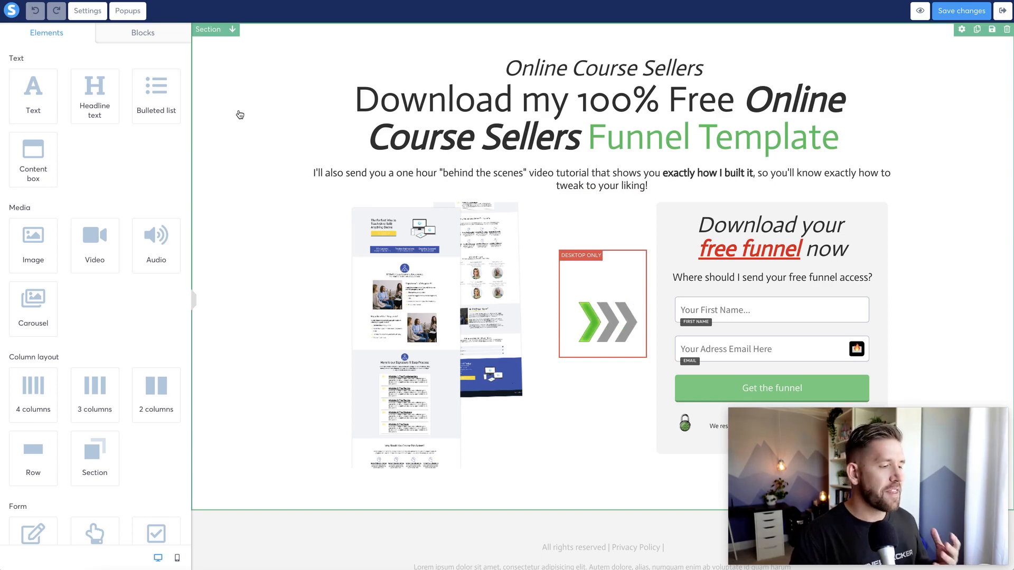
- Add the opt-in form block with a form on the left and video and bulleted list on the right below the first section
click(146, 34)
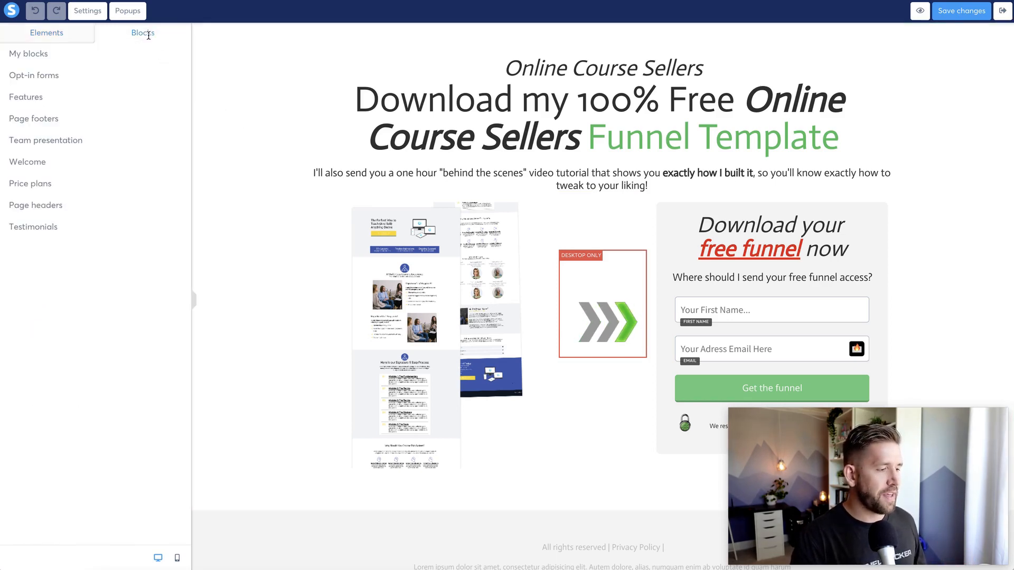
click(81, 77)
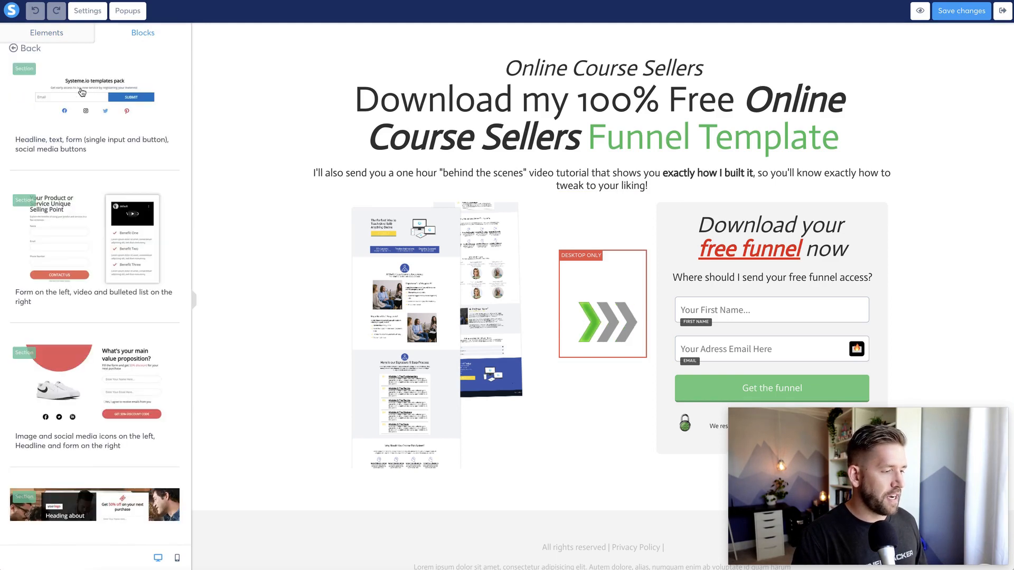
scroll(107, 250, down, 4)
scroll(71, 154, up, 2)
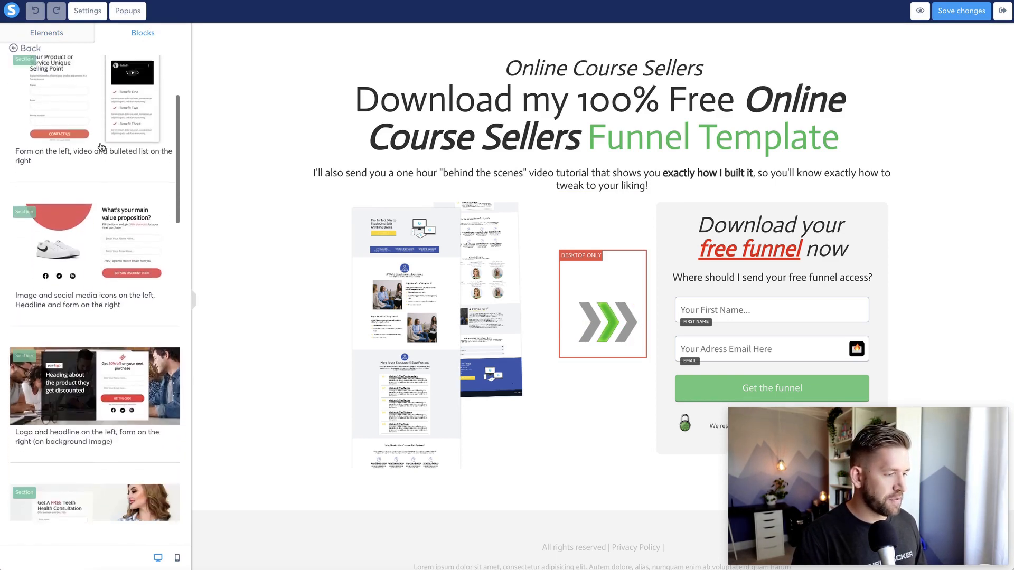
drag(70, 154, 459, 515)
scroll(459, 518, down, 8)
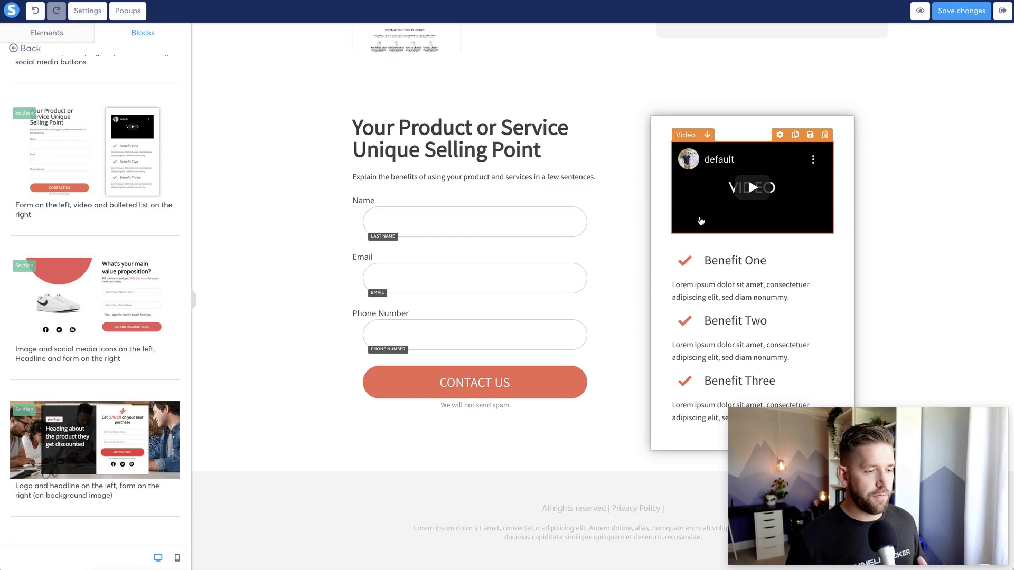
- Change the CONTACT US button's background color to the saved blue, hex 3A58AC
click(418, 386)
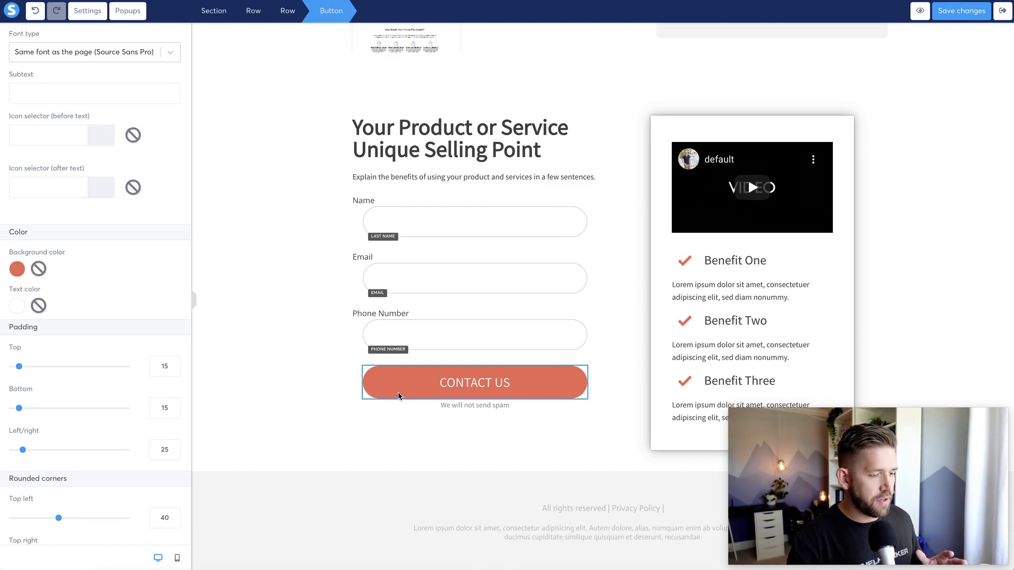
click(398, 396)
click(417, 388)
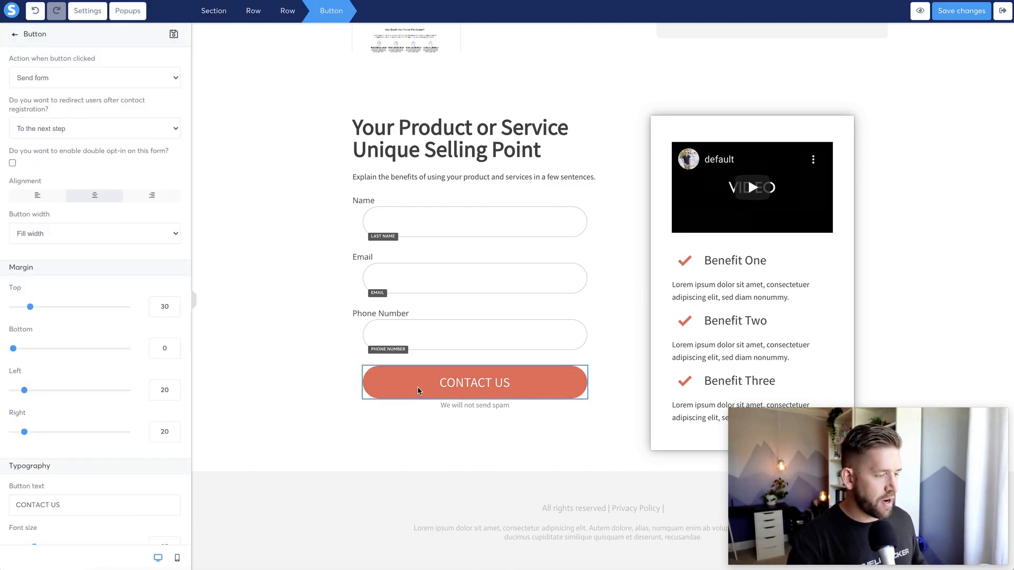
scroll(148, 324, down, 10)
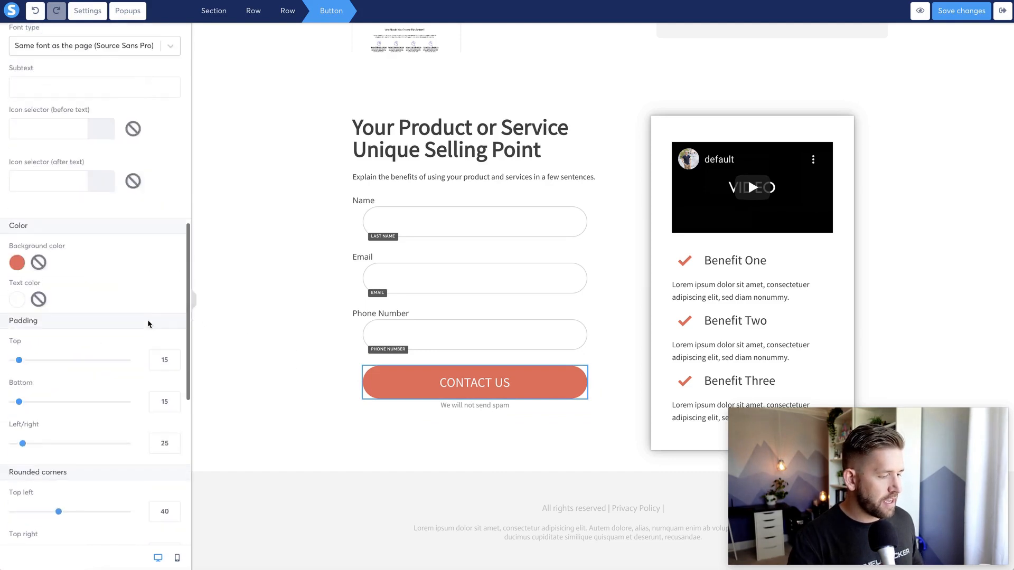
click(17, 264)
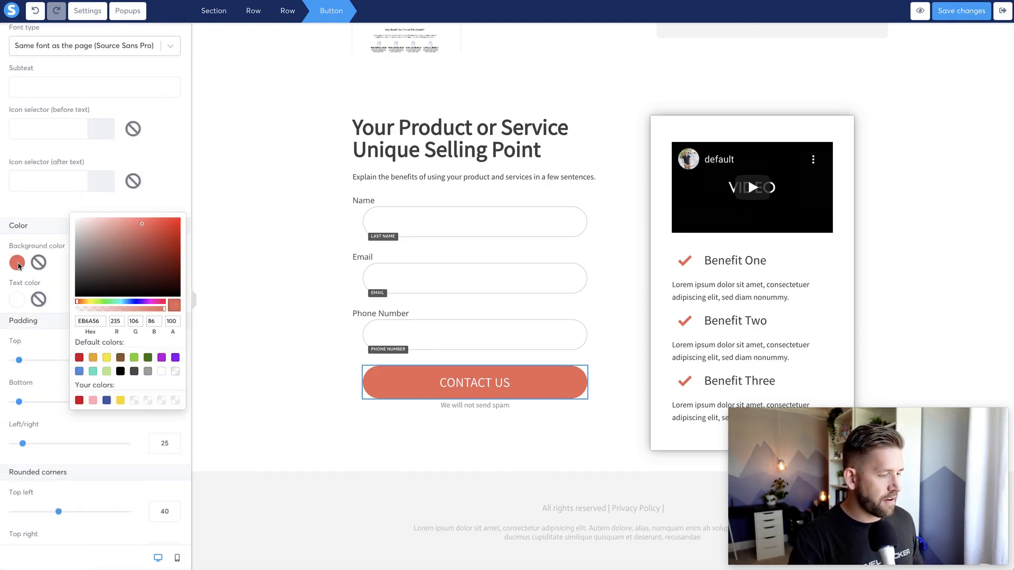
click(119, 401)
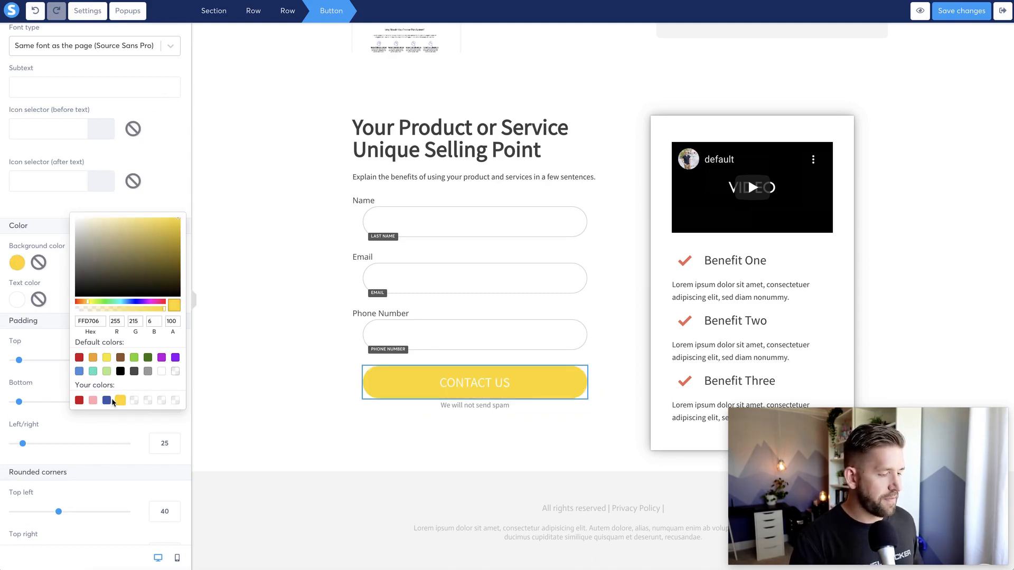
click(107, 401)
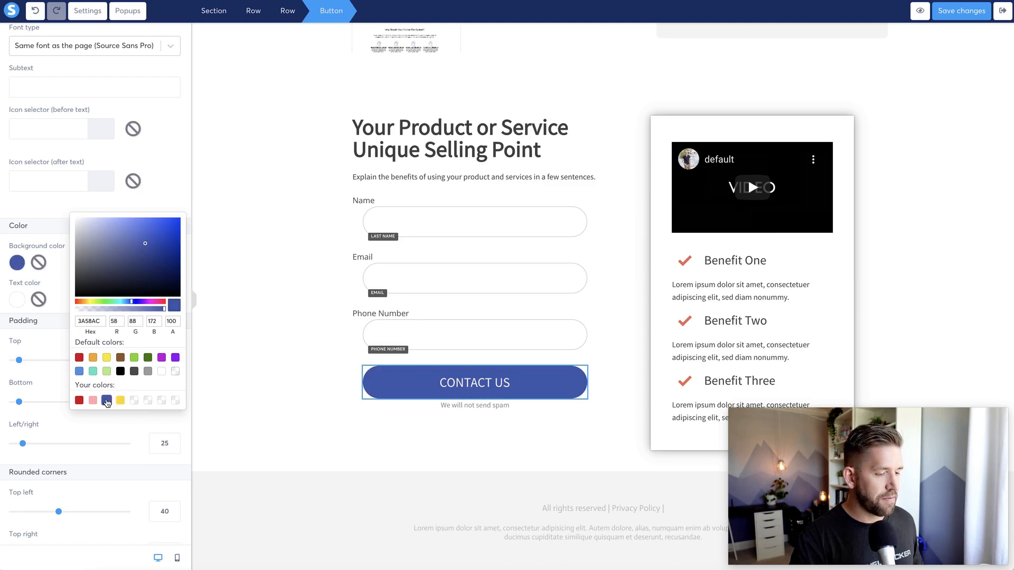
click(263, 443)
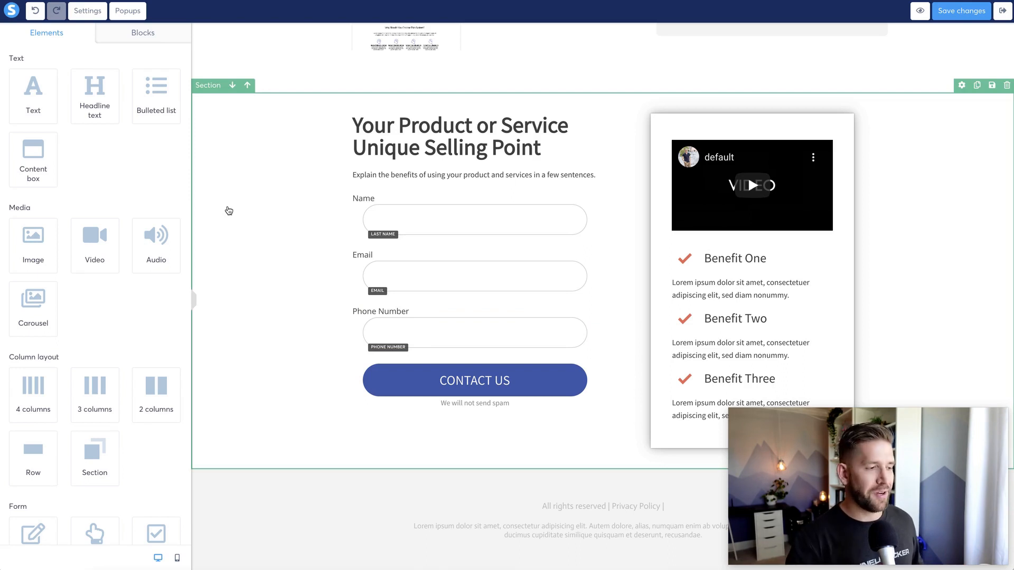
- Create a popup and insert HeroImage.png from the uploaded images beneath its "Subscribe here for free" headline
click(129, 11)
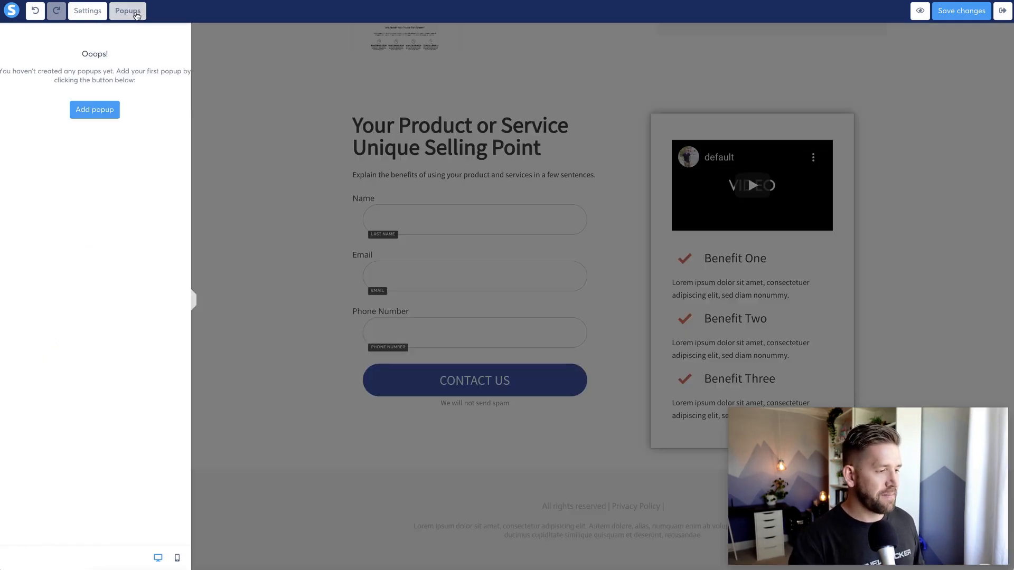
click(95, 109)
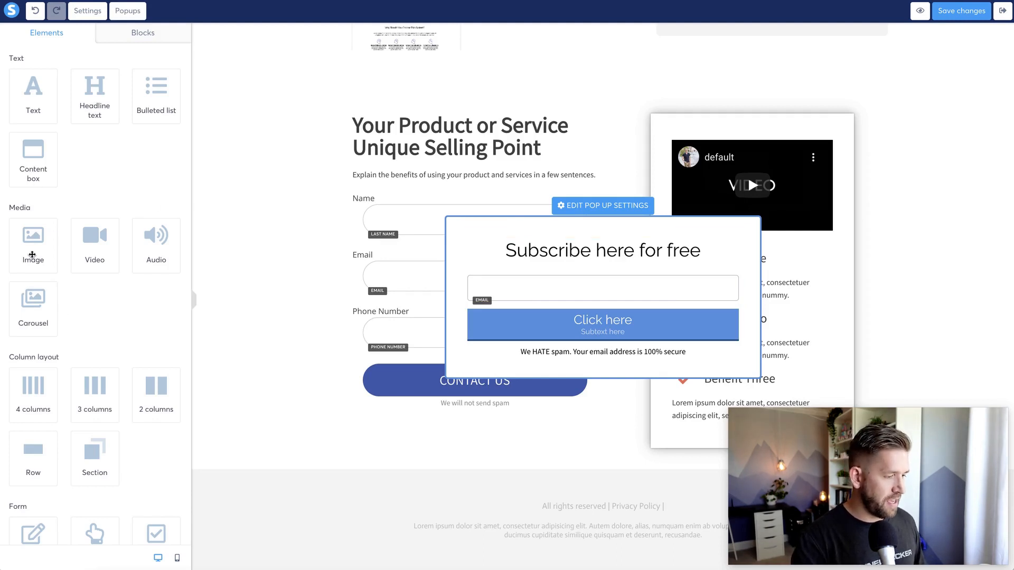
drag(32, 255, 663, 261)
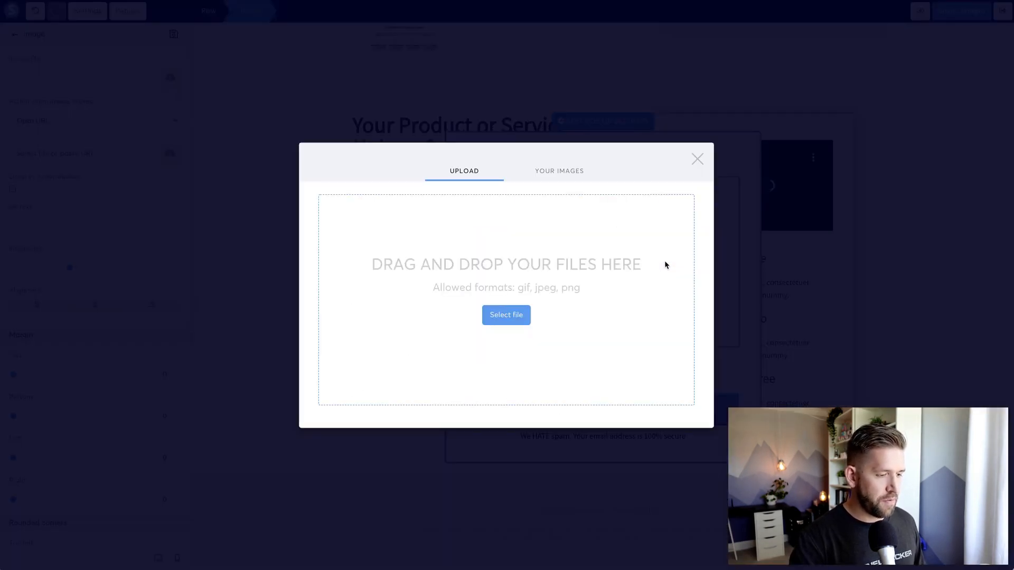
click(575, 179)
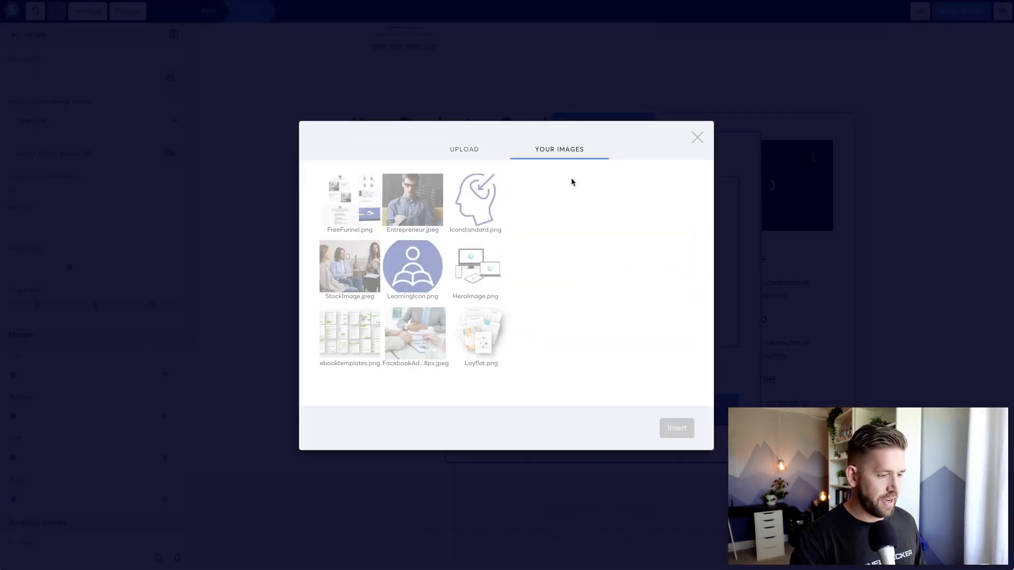
click(476, 281)
click(674, 428)
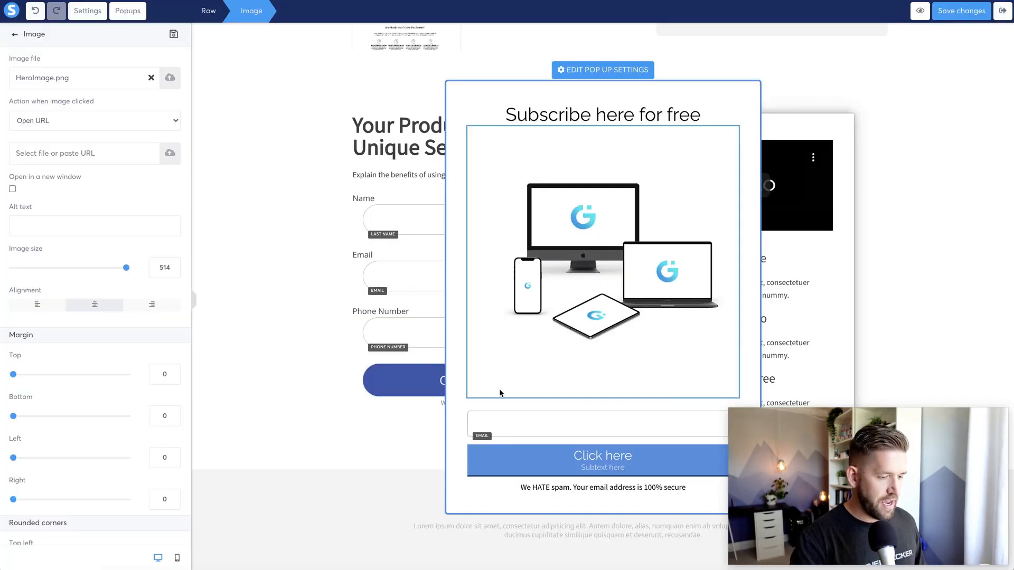
click(317, 306)
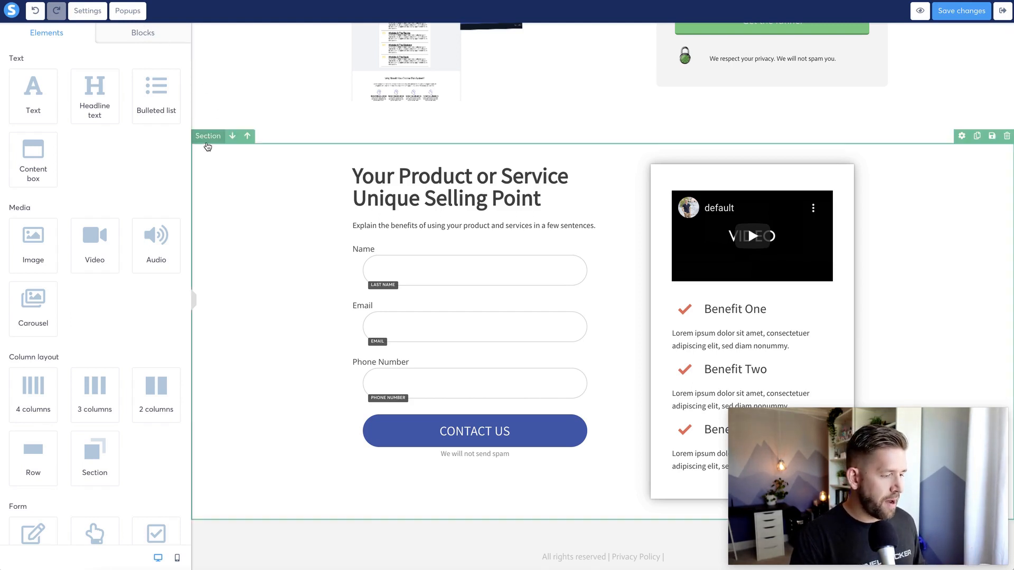
- Add a button below the "Your Product or Service Unique Selling Point" headline and set its text to "Download now"
scroll(100, 412, down, 2)
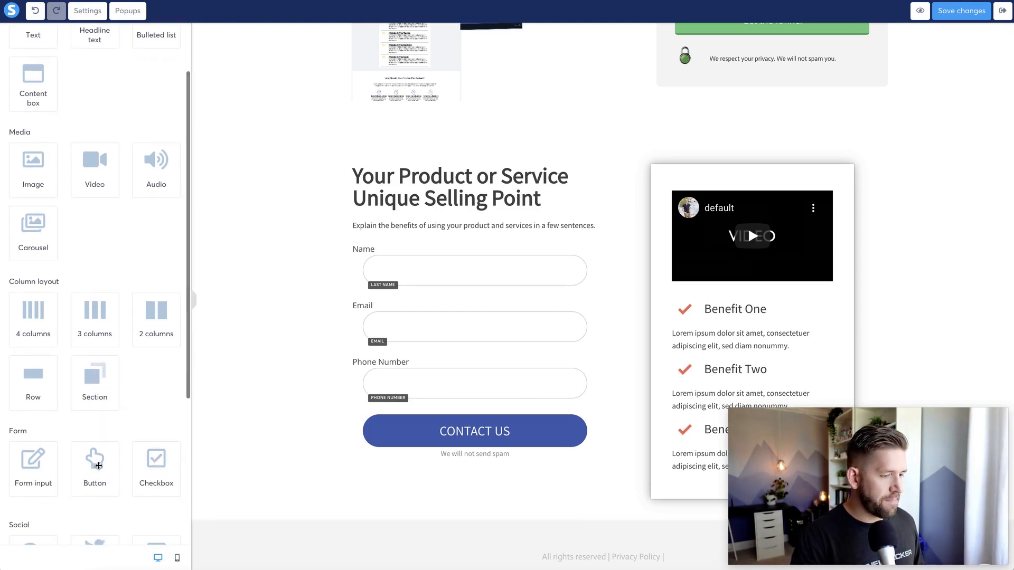
drag(99, 466, 477, 210)
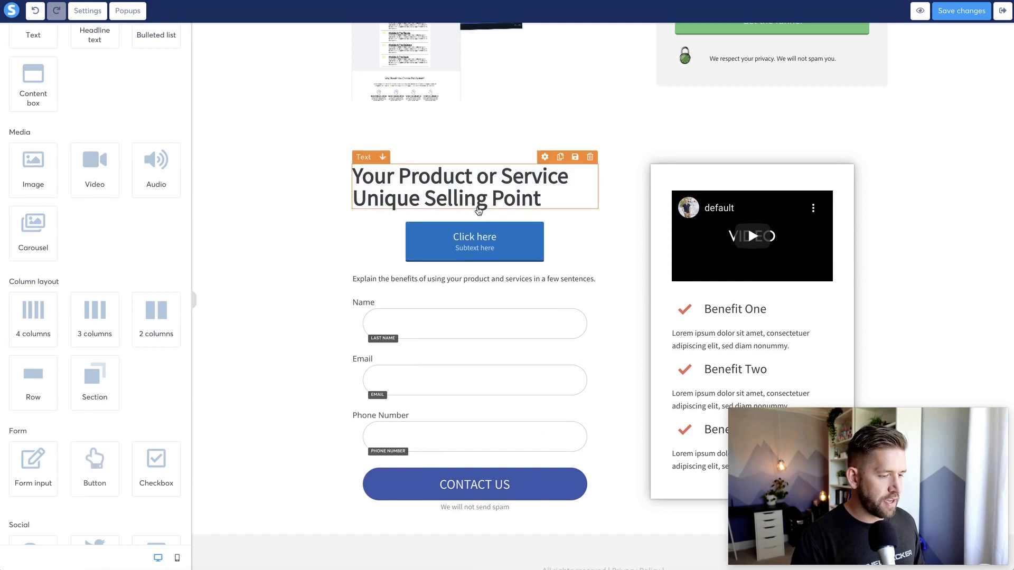
click(480, 241)
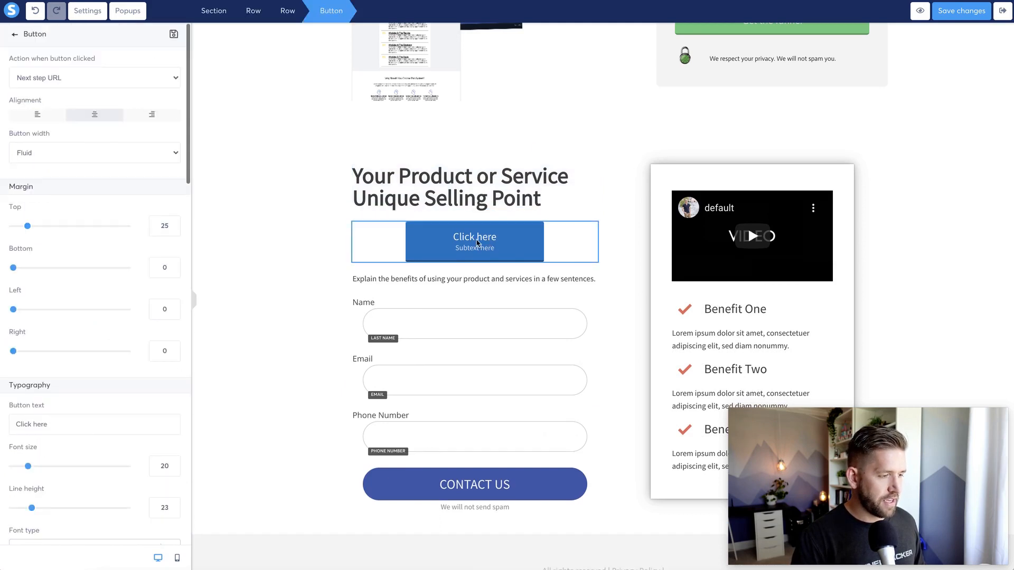
triple_click(78, 418)
text(Downl)
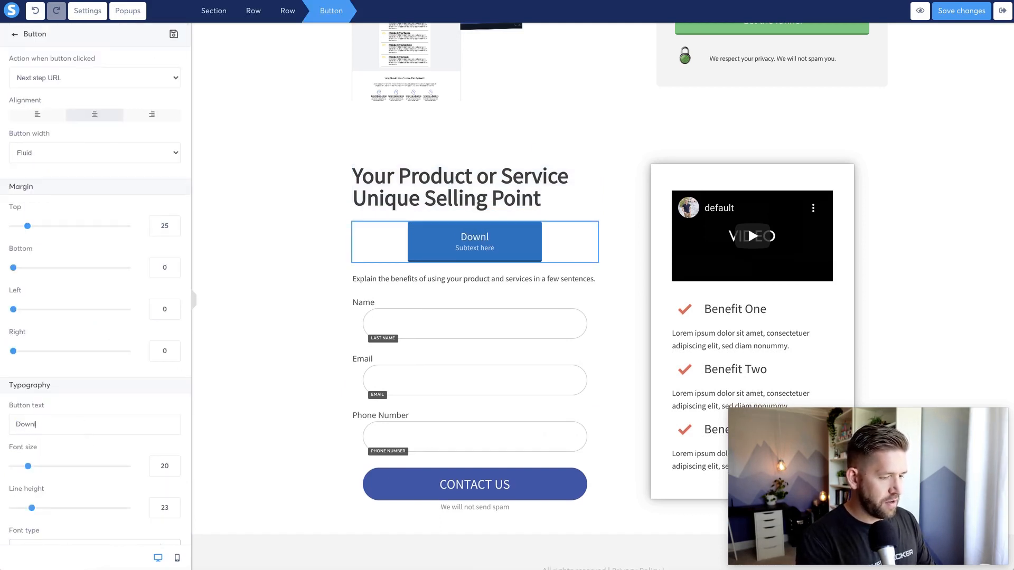
text(oad now)
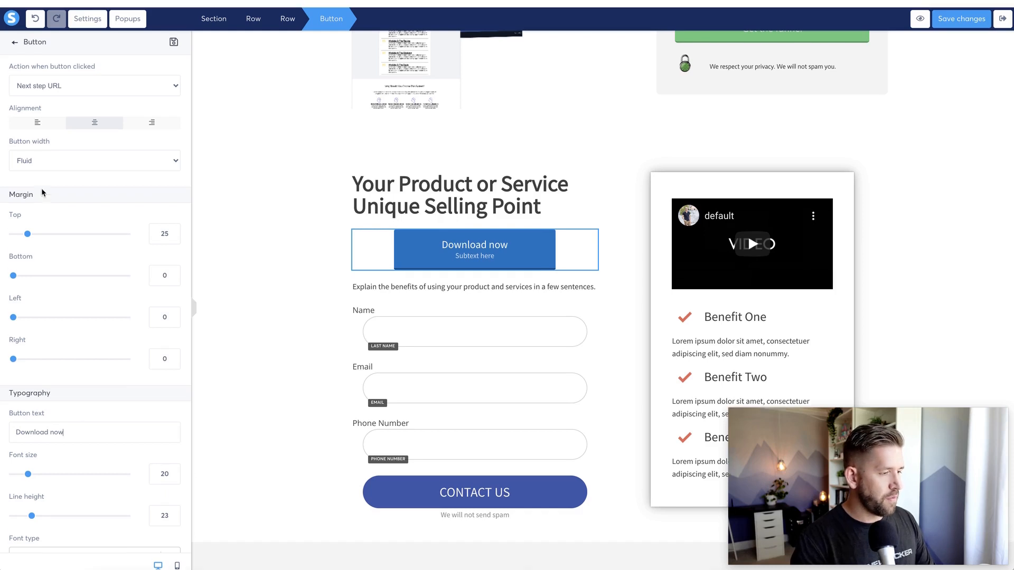
- Set the Download now button's action to Show popup and choose Popup Nº1
click(68, 85)
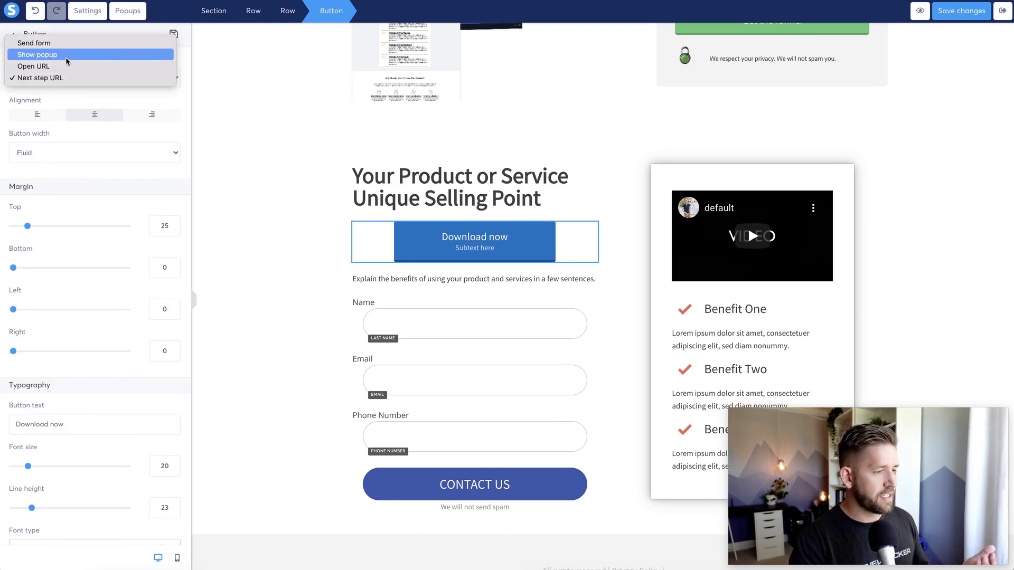
key(Escape)
click(62, 119)
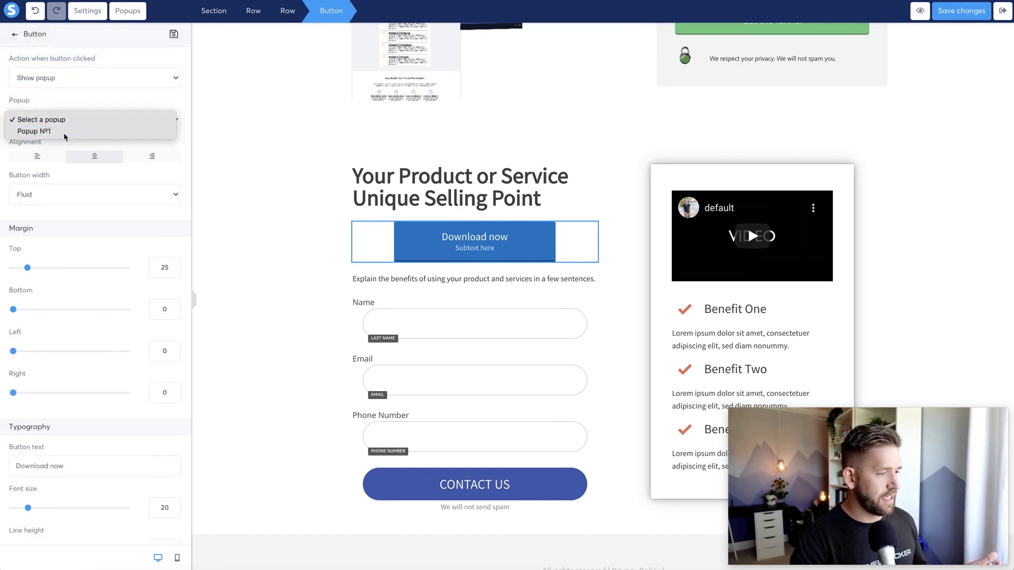
click(63, 132)
- Preview the squeeze page and test the Download now button's popup
click(919, 15)
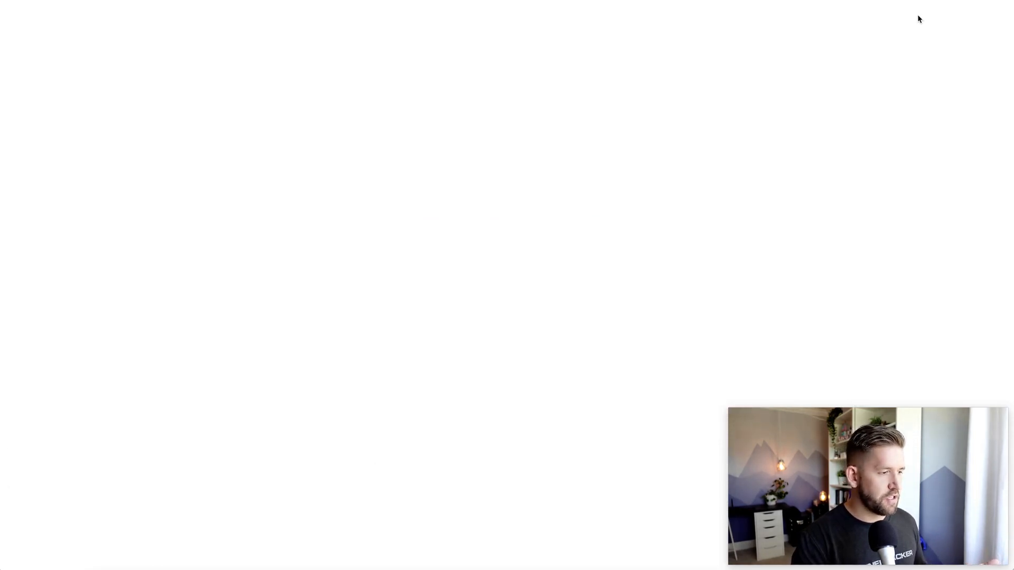
scroll(430, 211, down, 3)
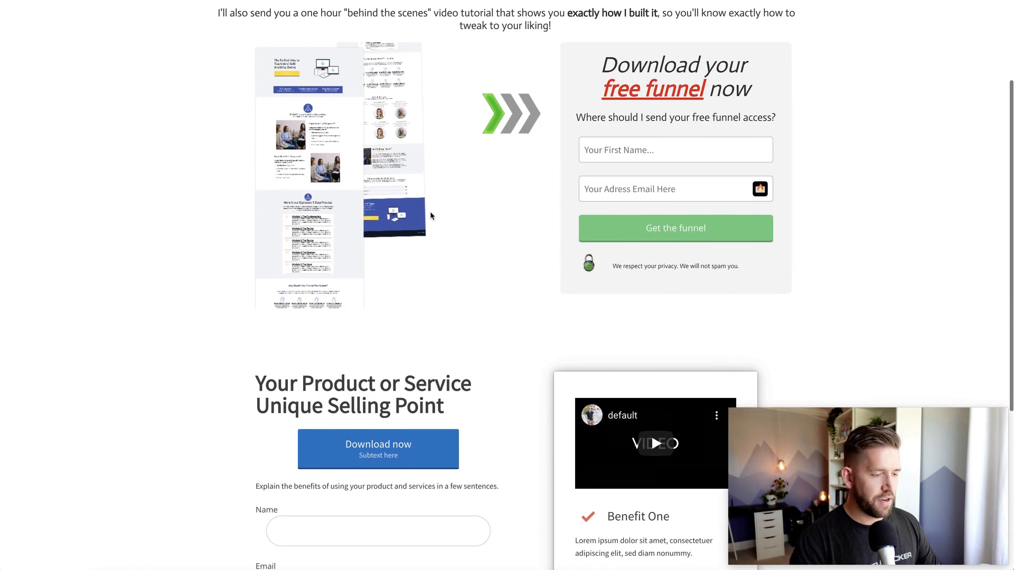
scroll(390, 378, down, 1)
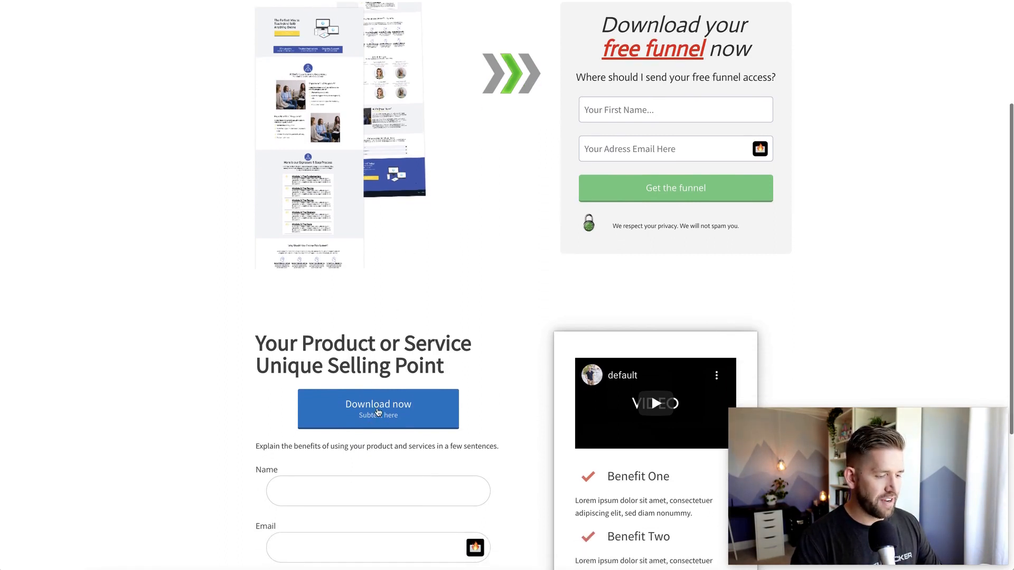
click(377, 408)
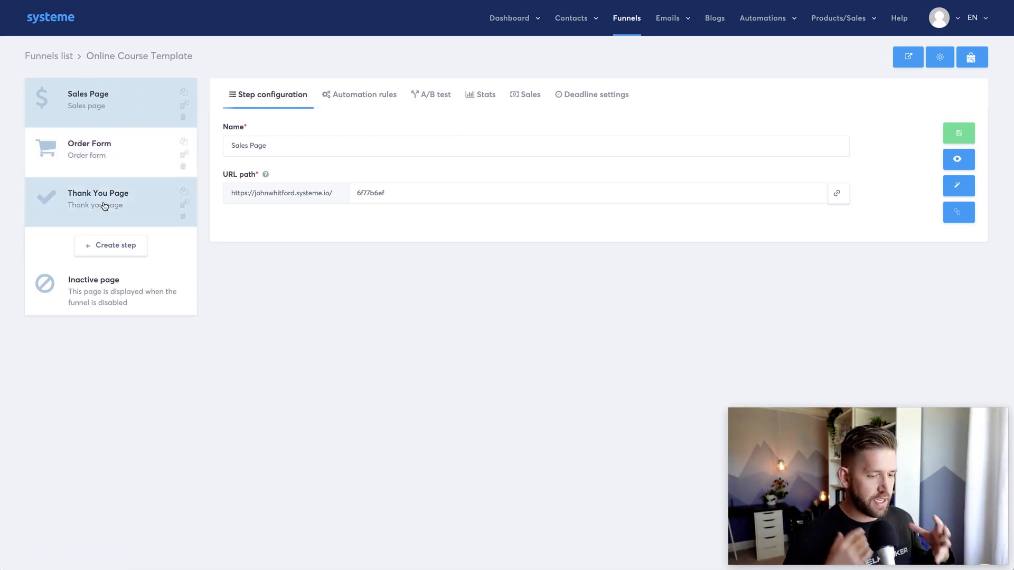
- Review the Online Course Template funnel's automation rules, A/B test and stats, and open its funnel settings
click(378, 97)
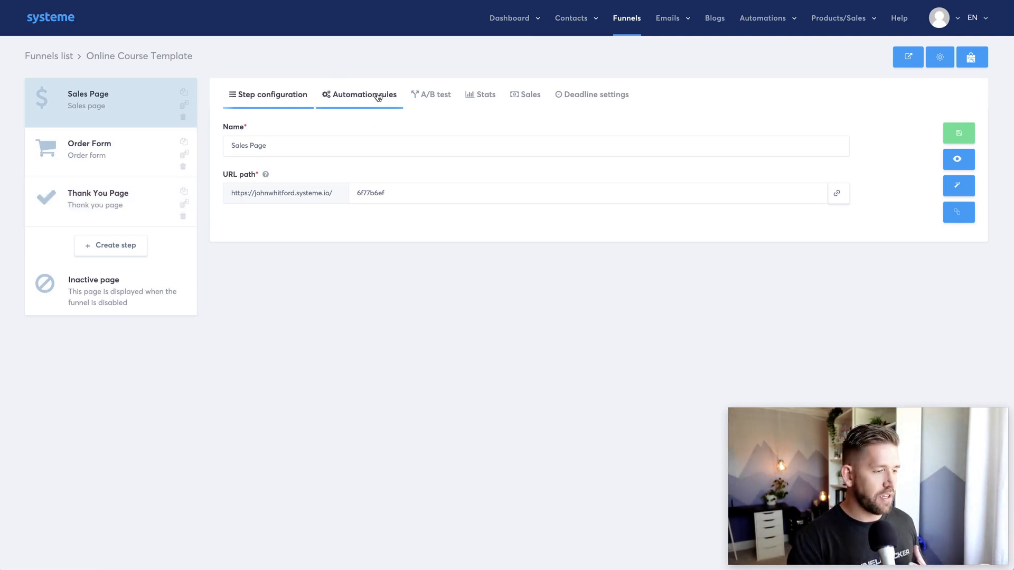
click(431, 95)
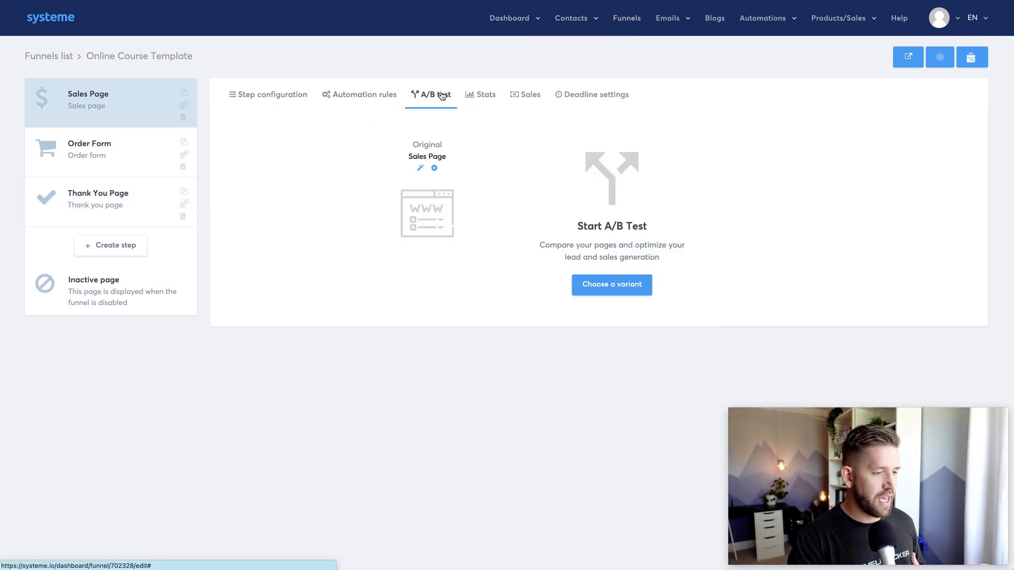
click(489, 98)
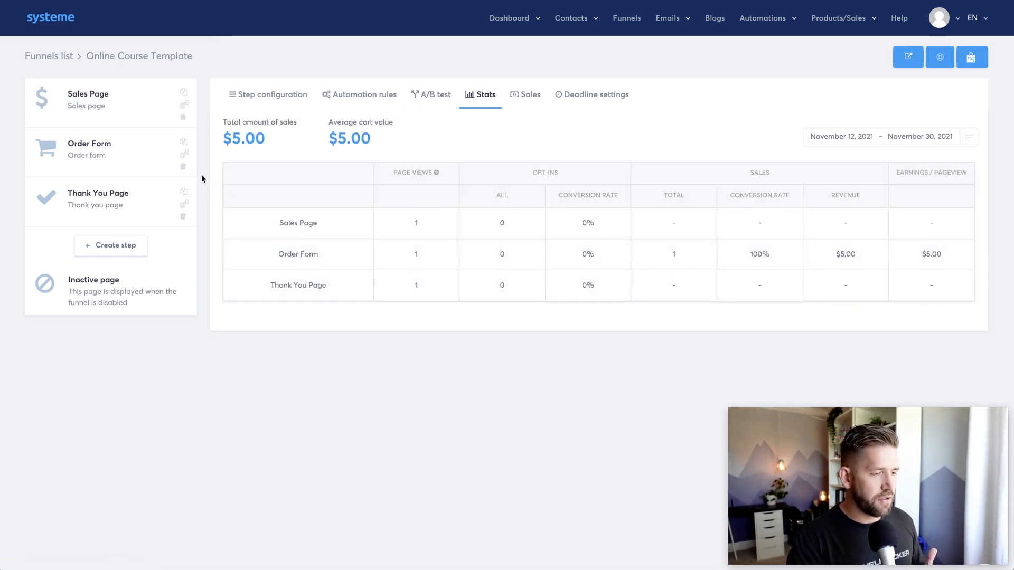
click(939, 57)
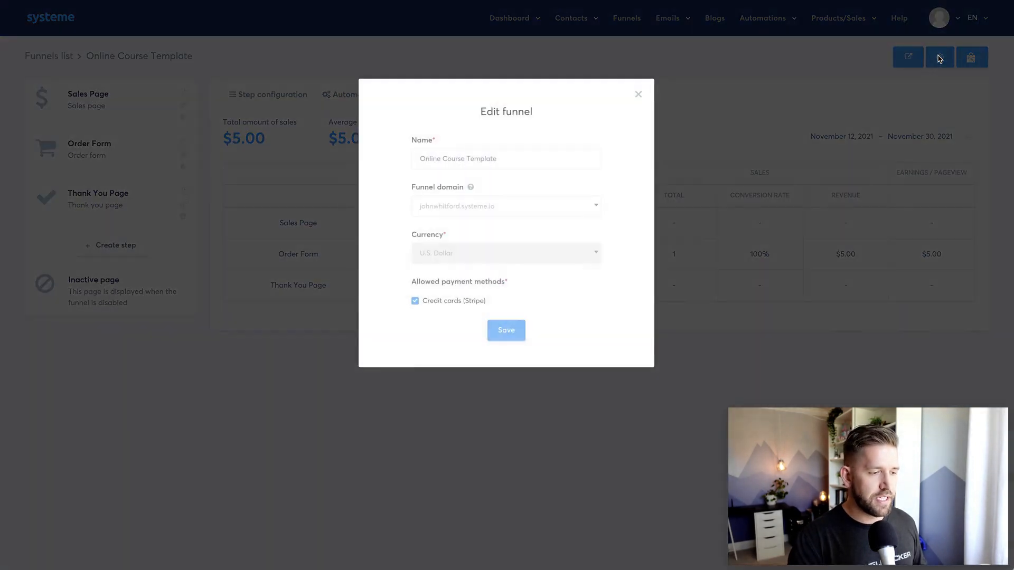
click(549, 206)
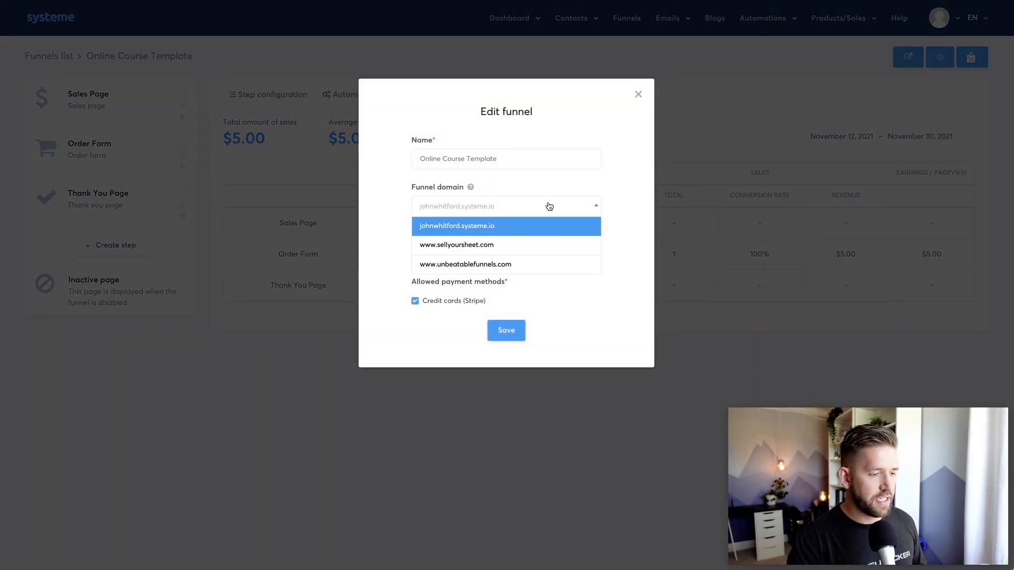
click(534, 227)
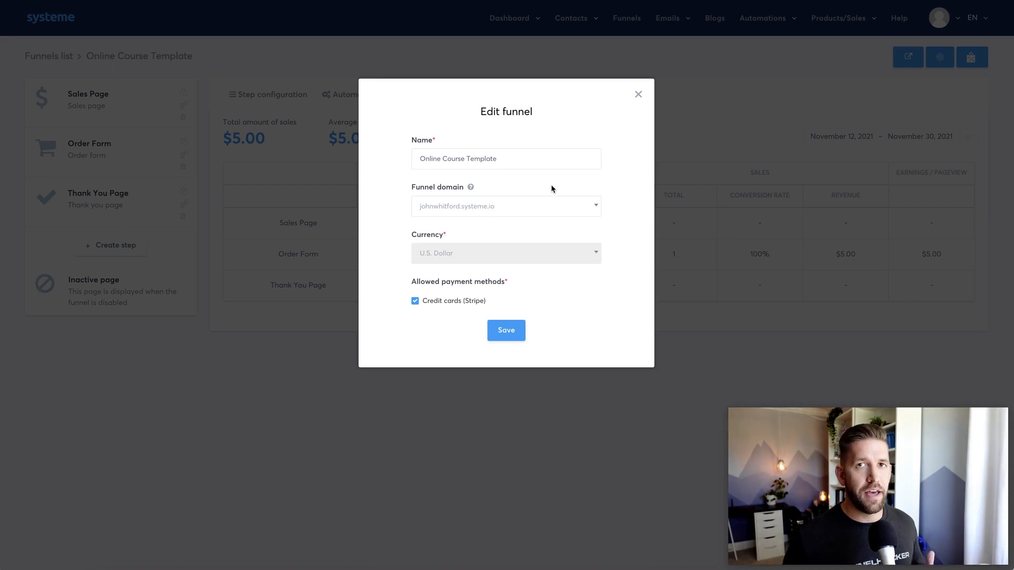
click(541, 210)
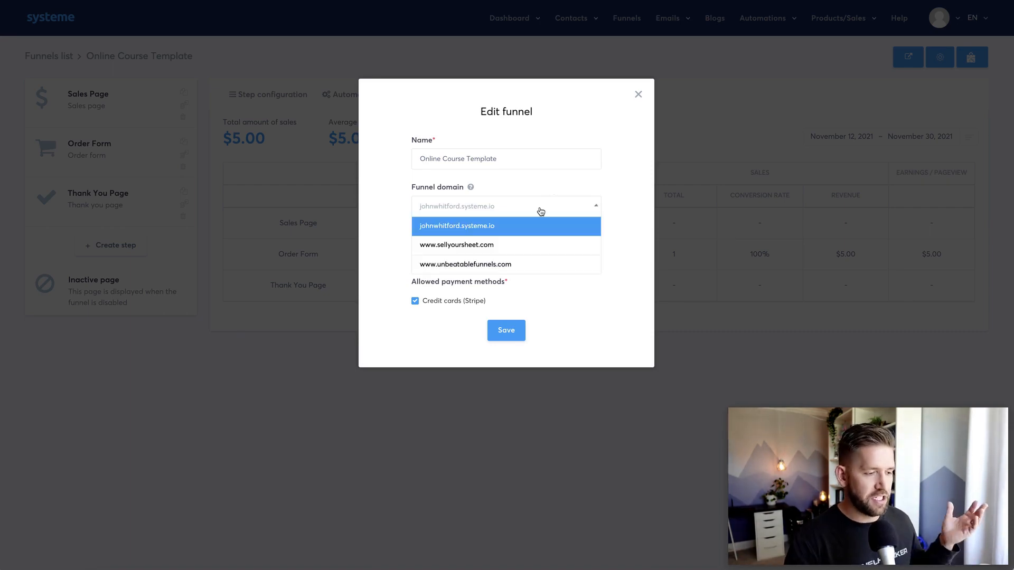
click(501, 266)
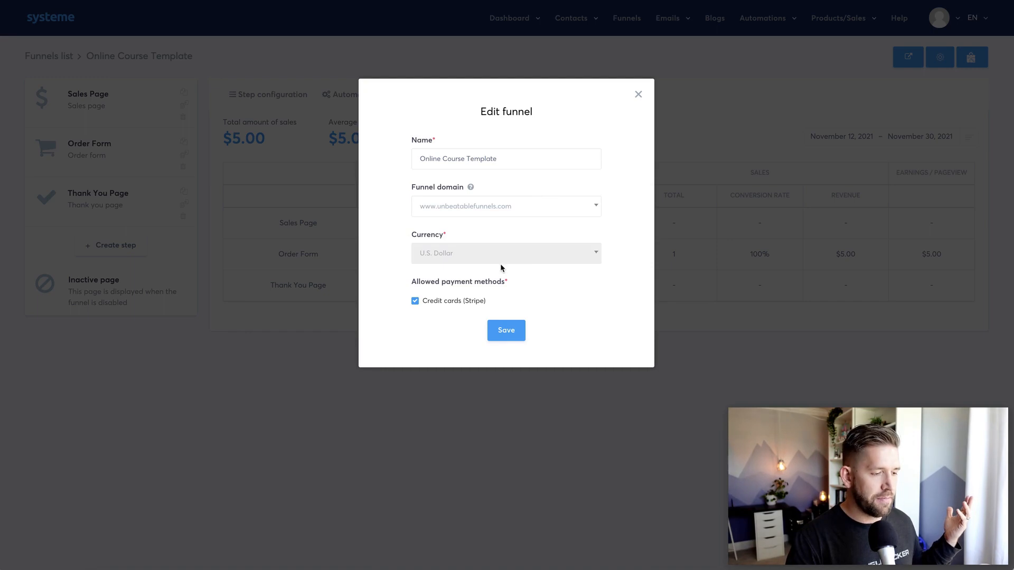
click(505, 331)
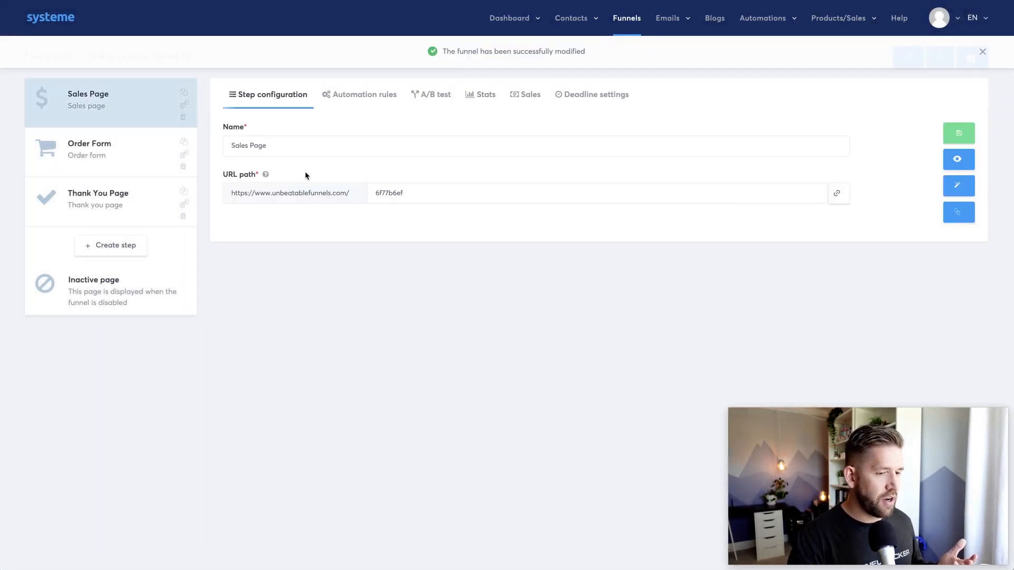
click(954, 159)
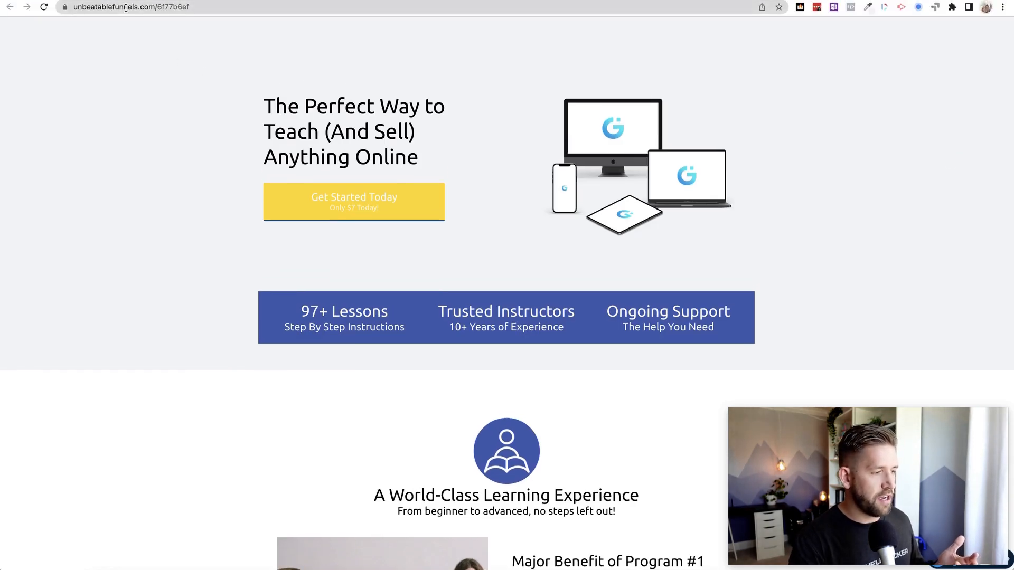
click(317, 199)
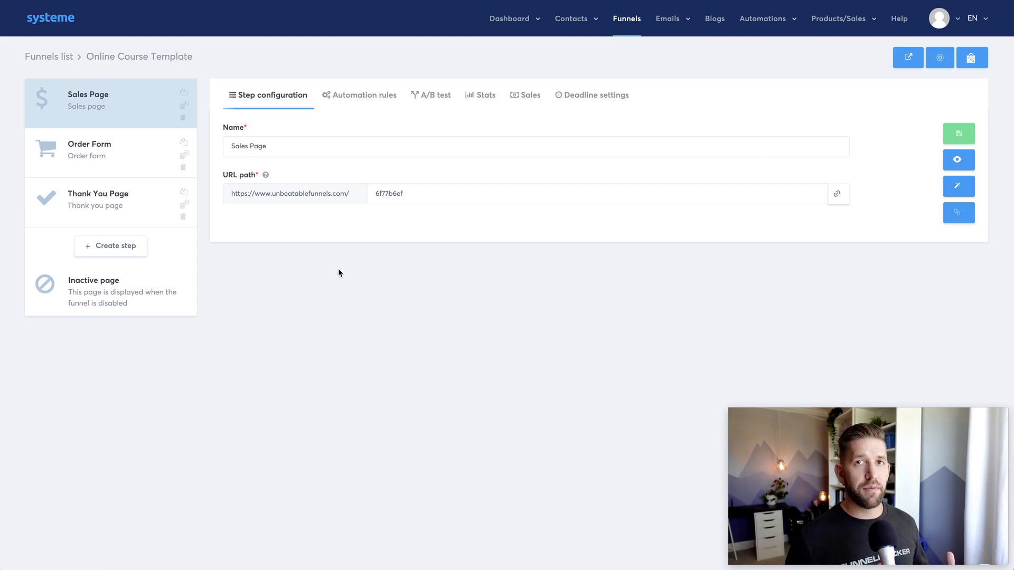
- Create a new funnel step named "asdf" with the type Upsell
click(126, 252)
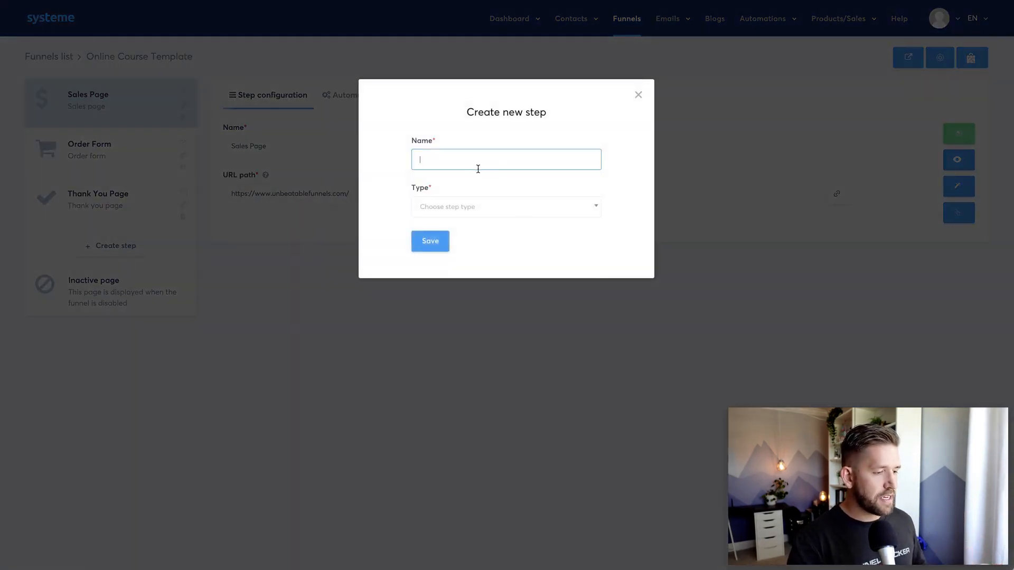
click(477, 168)
text(asdf)
click(461, 206)
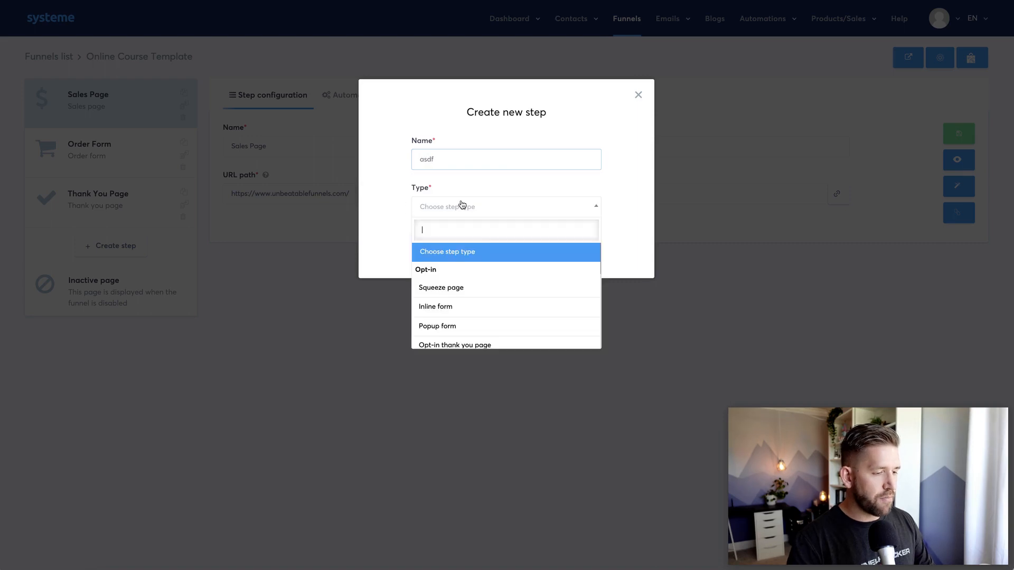
scroll(494, 305, up, 1)
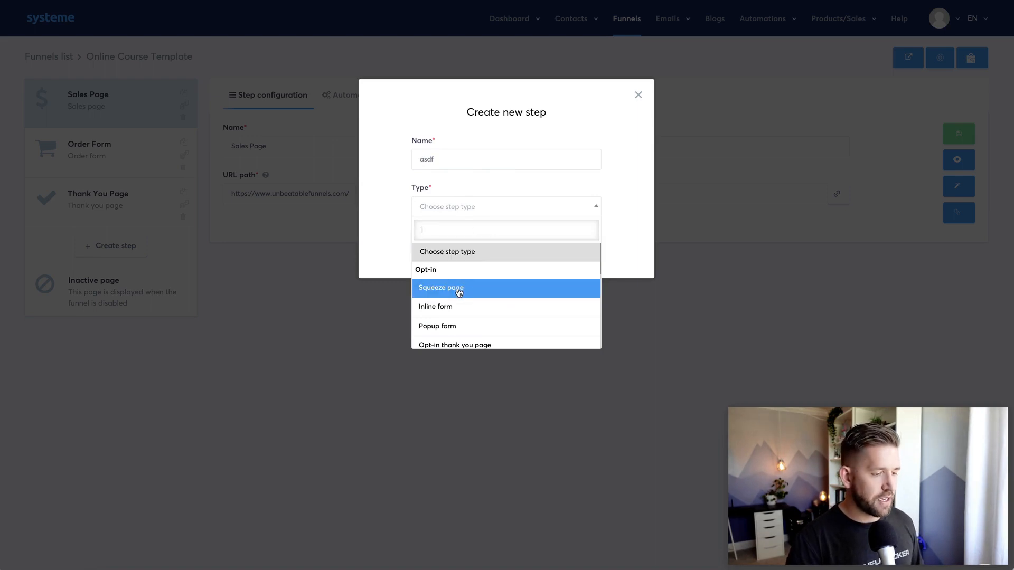
scroll(461, 290, down, 1)
scroll(462, 287, down, 2)
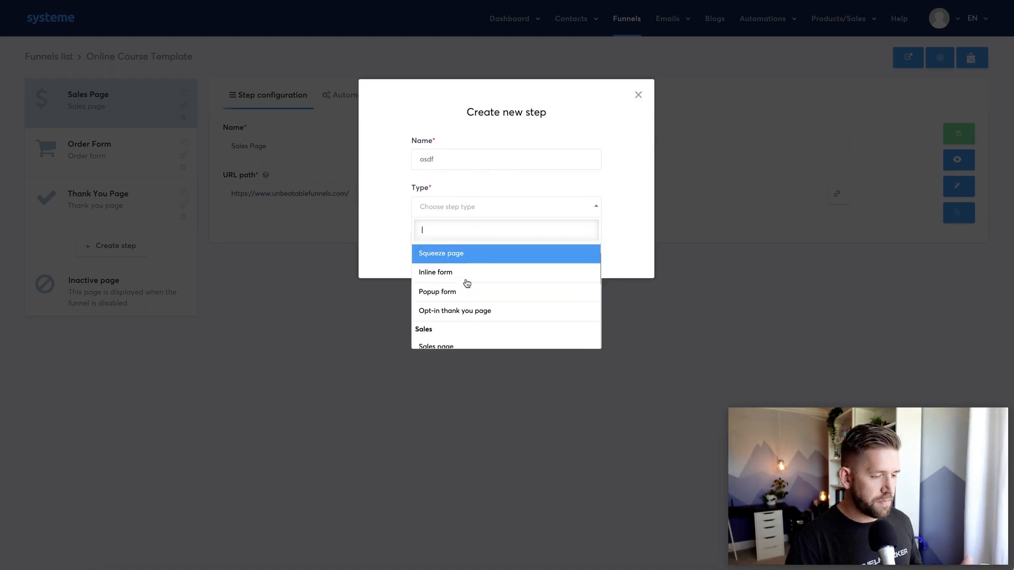
scroll(461, 323, down, 3)
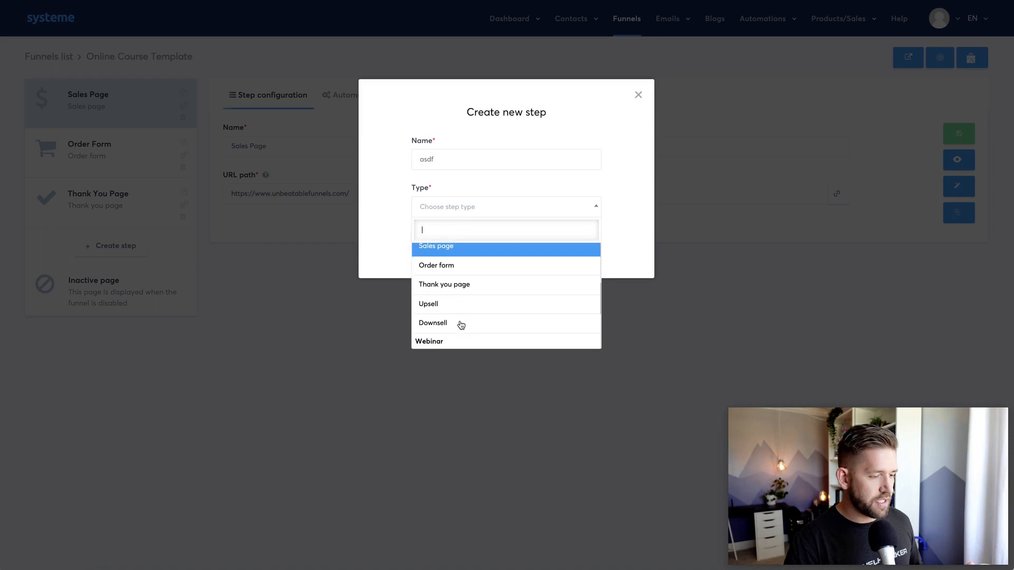
scroll(465, 296, down, 3)
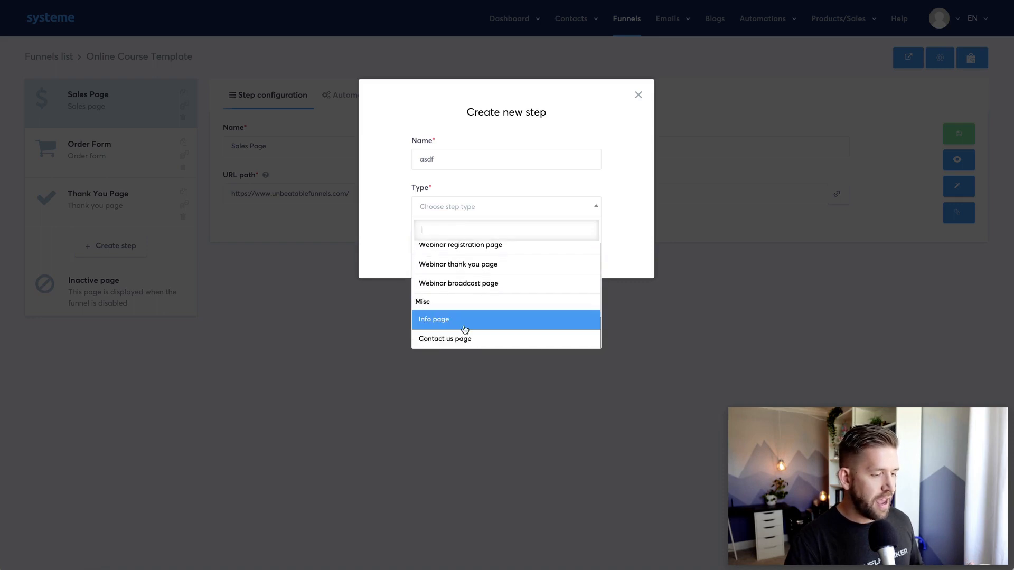
scroll(465, 327, up, 3)
scroll(465, 329, up, 1)
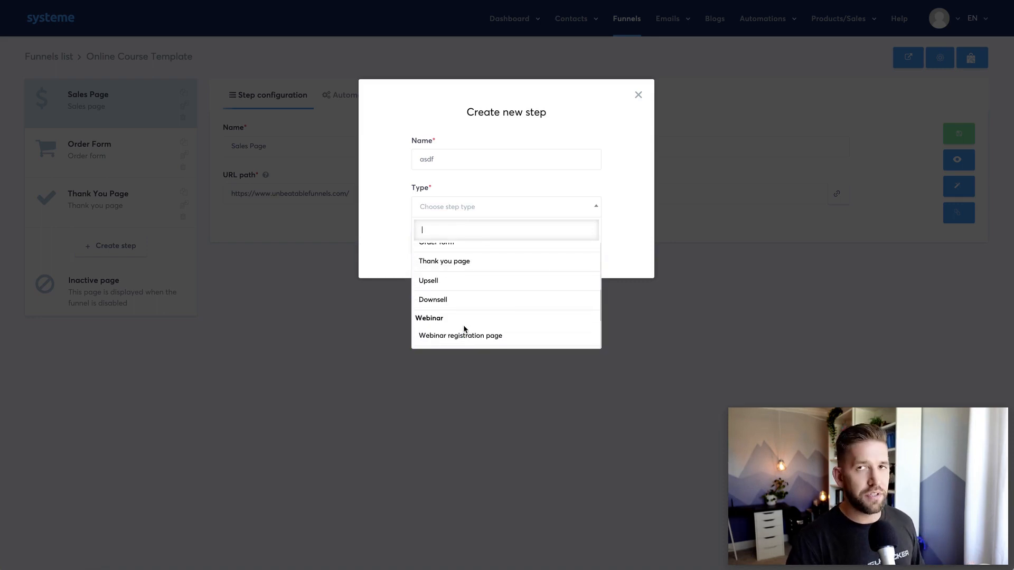
scroll(464, 328, up, 2)
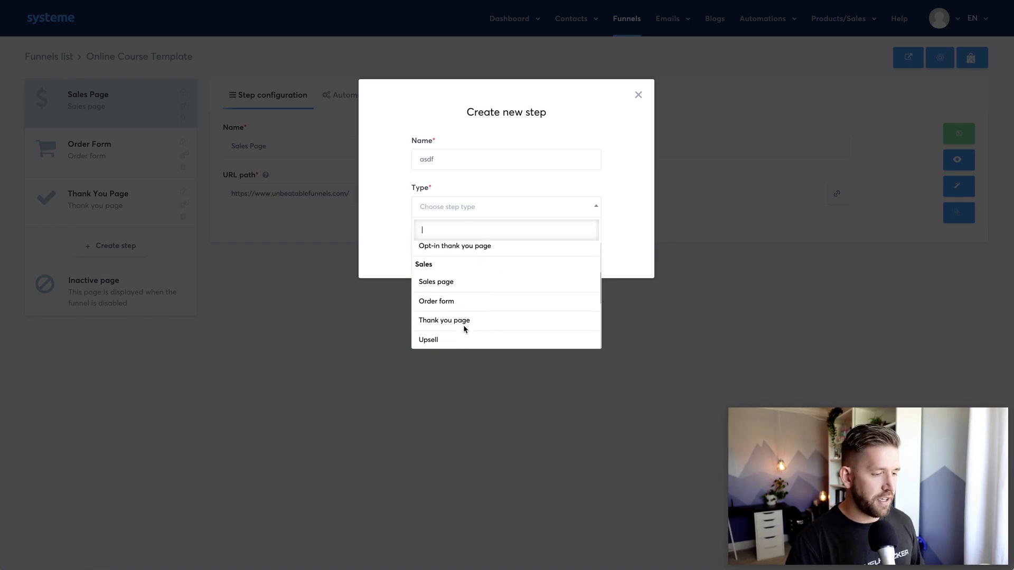
scroll(464, 327, down, 1)
click(436, 307)
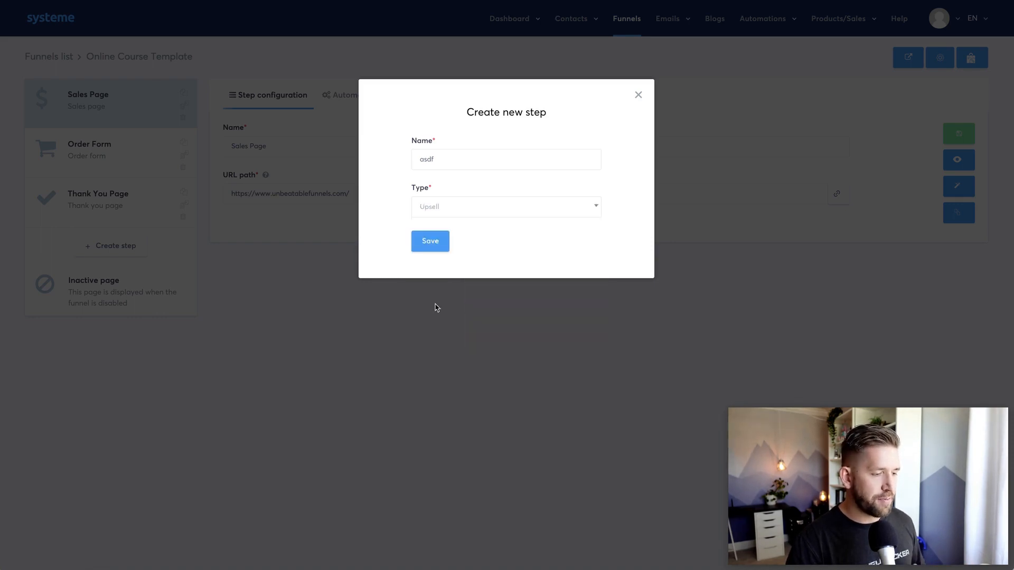
click(432, 240)
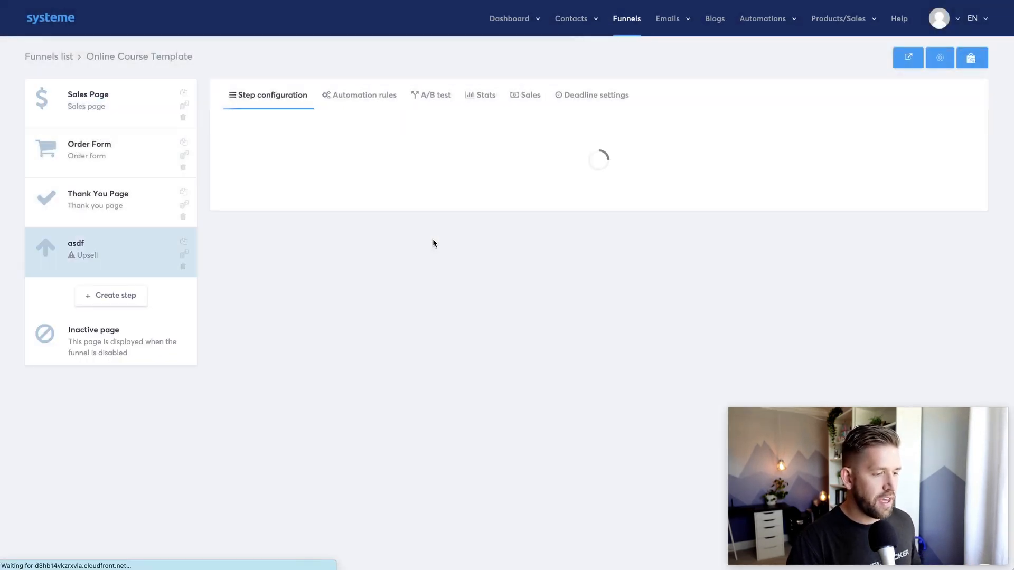
- Browse the upsell page templates offered for the asdf step
scroll(525, 253, down, 7)
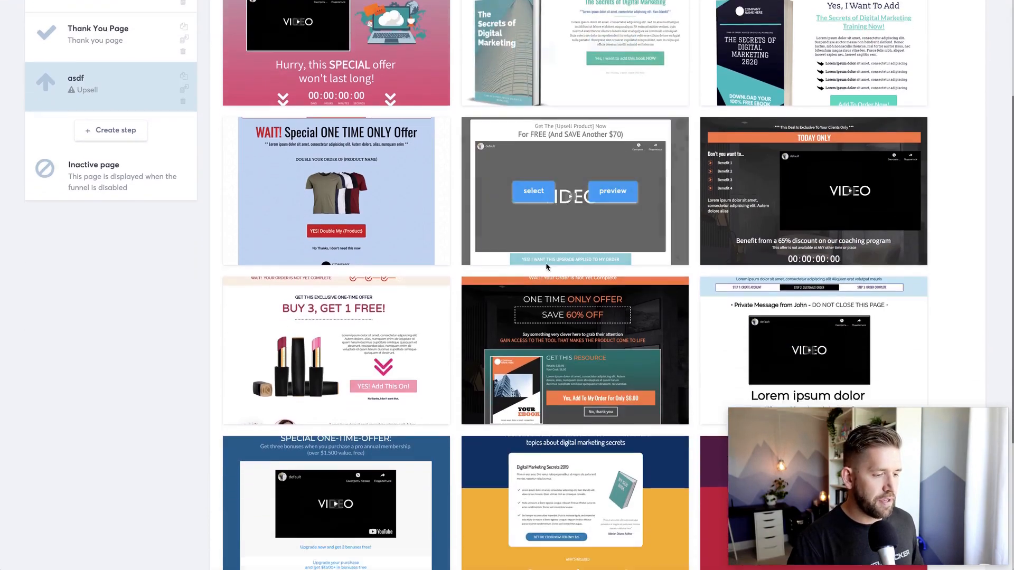
scroll(546, 262, up, 7)
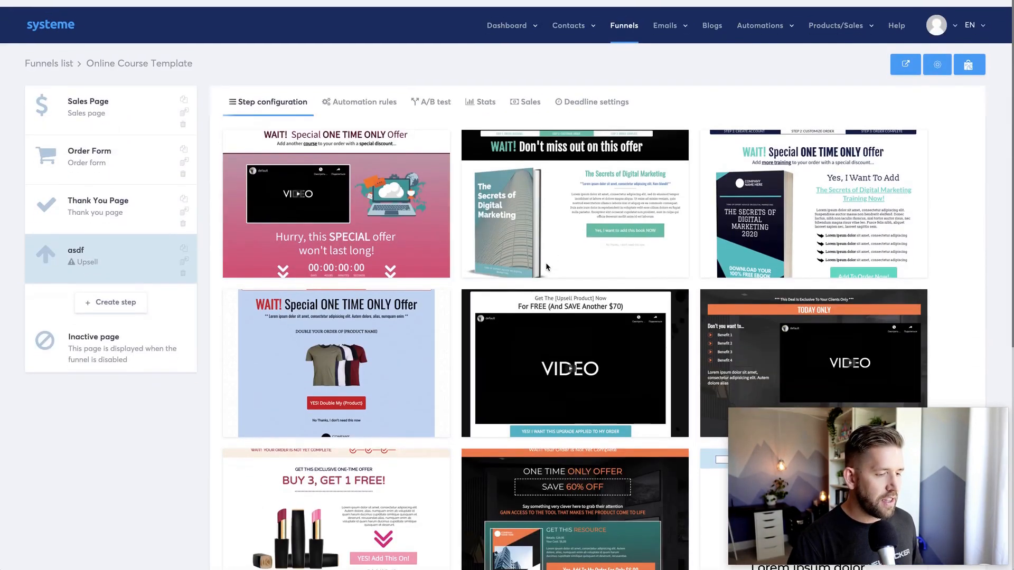
mouse_move(546, 262)
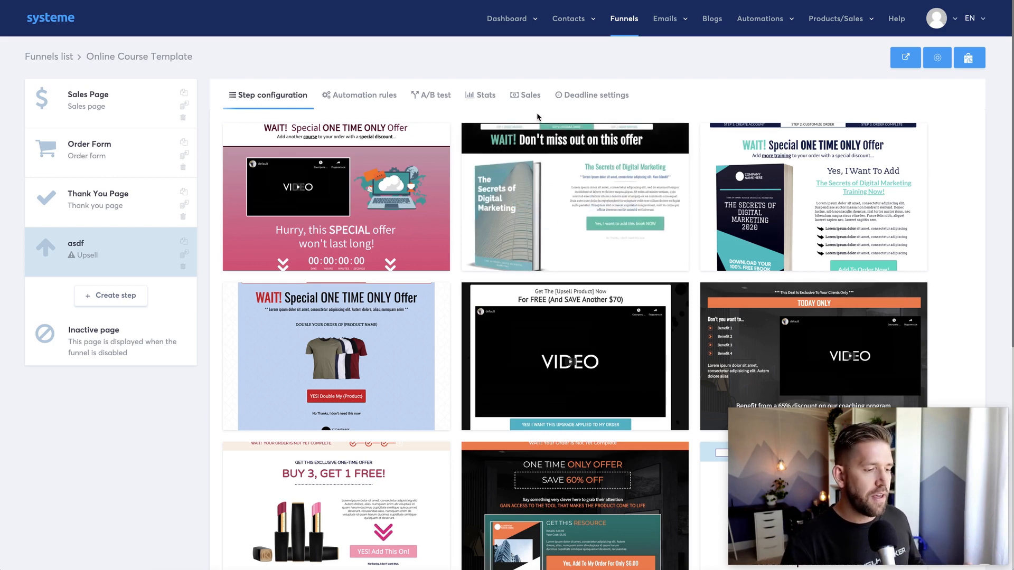
scroll(539, 119, down, 1)
scroll(538, 117, down, 1)
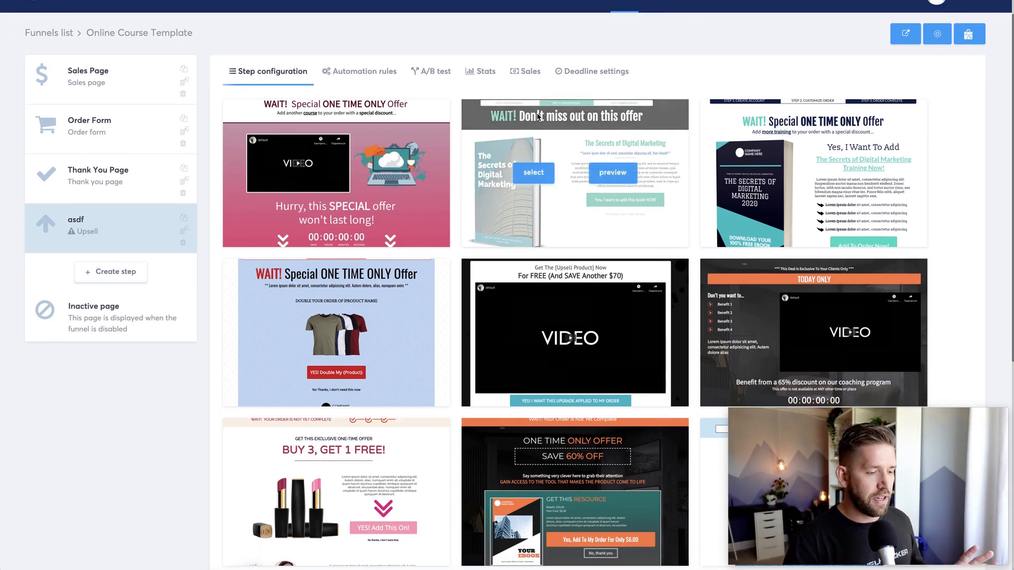
scroll(538, 117, down, 6)
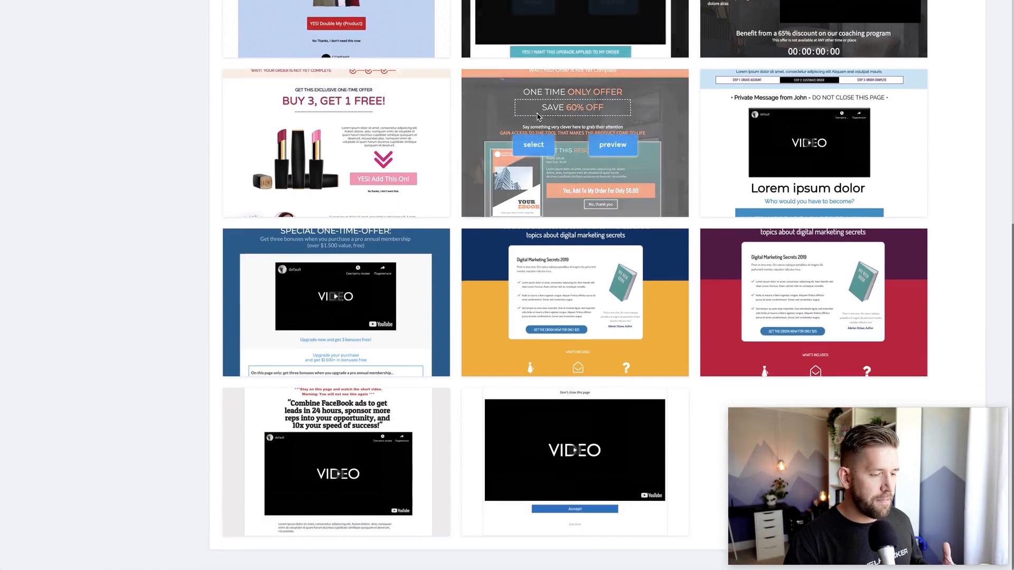
- Preview the blue and yellow Digital Marketing Secrets 2019 upsell template and return to the template gallery
click(597, 308)
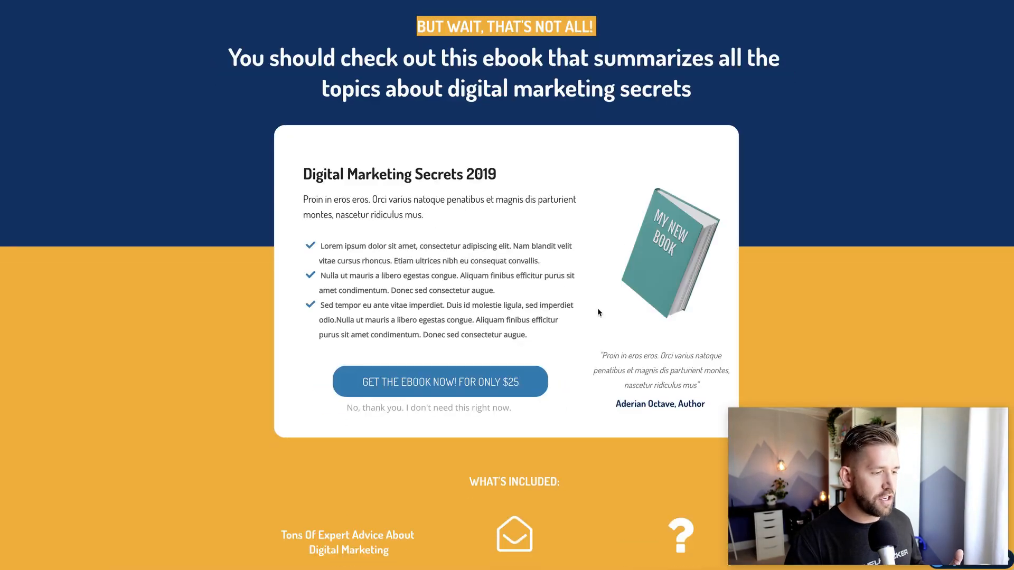
scroll(765, 294, down, 10)
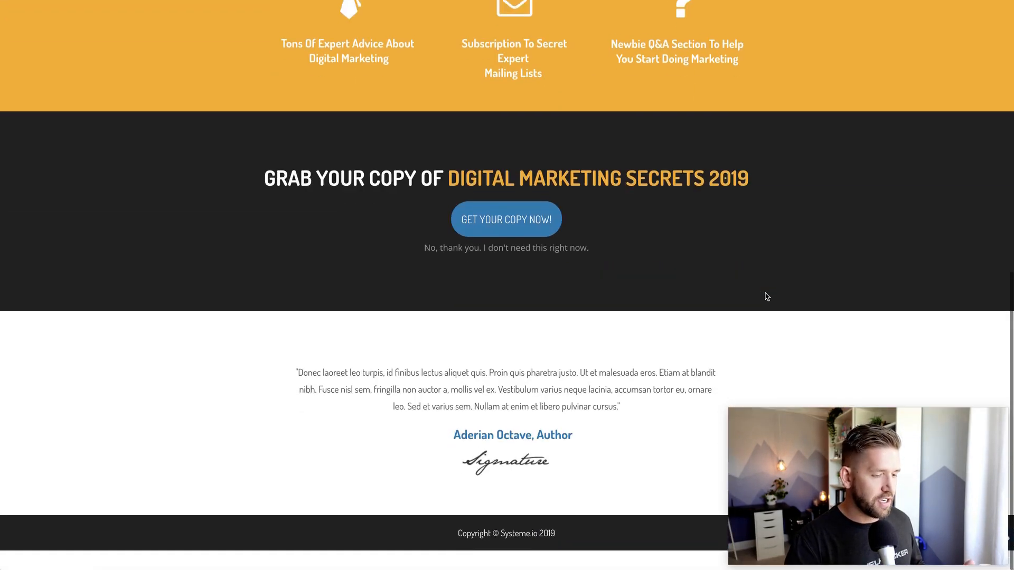
scroll(767, 297, up, 10)
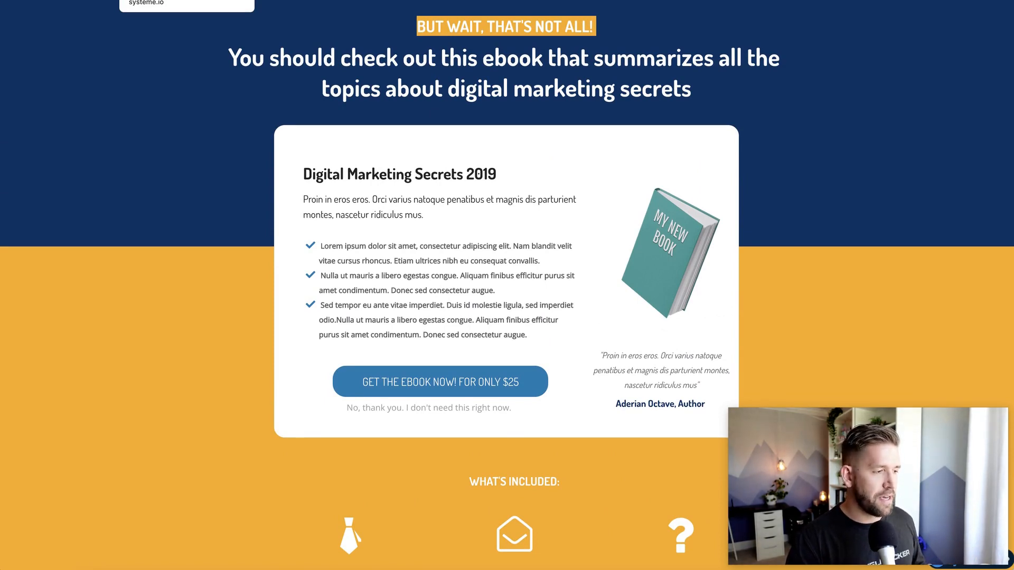
click(177, 1)
scroll(258, 320, up, 1)
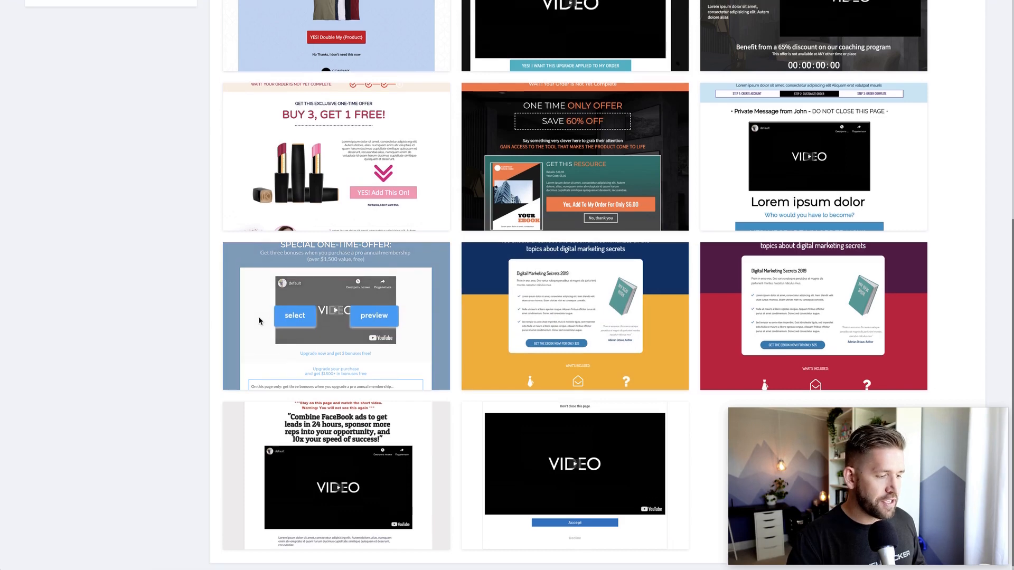
click(382, 347)
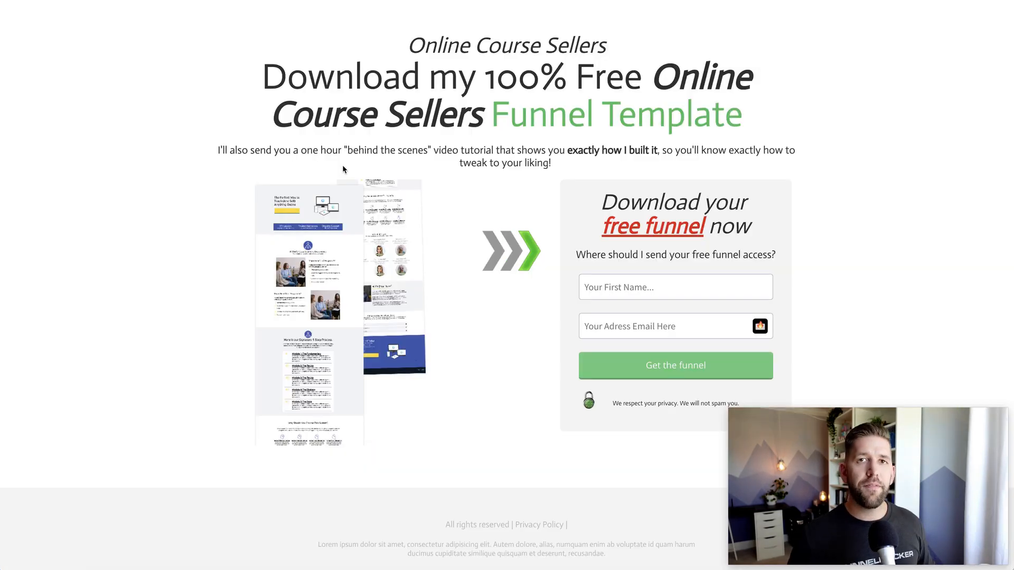
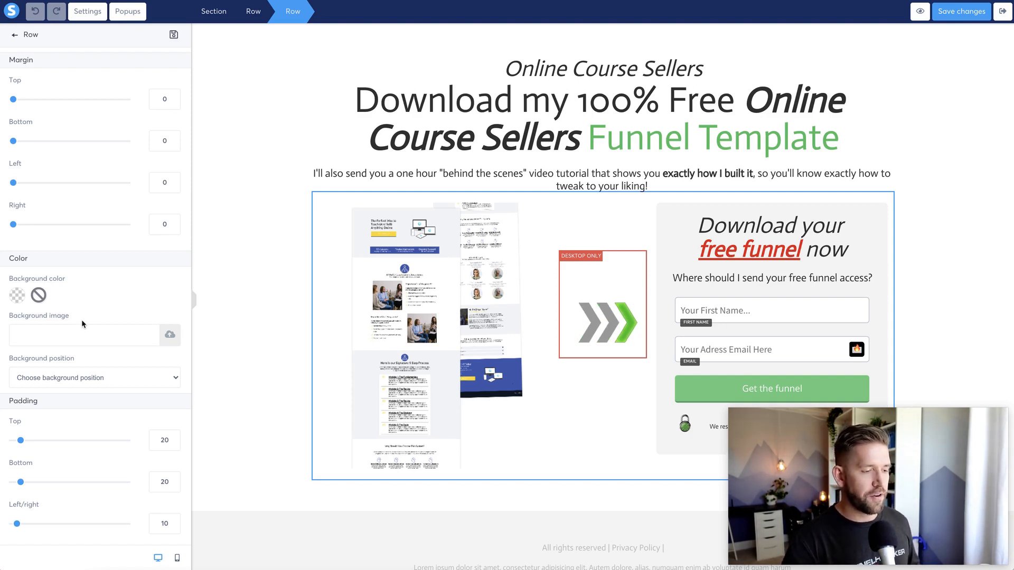
- Inspect the animated arrow image's settings on the Online Course Sellers page and try out its top margin
click(612, 331)
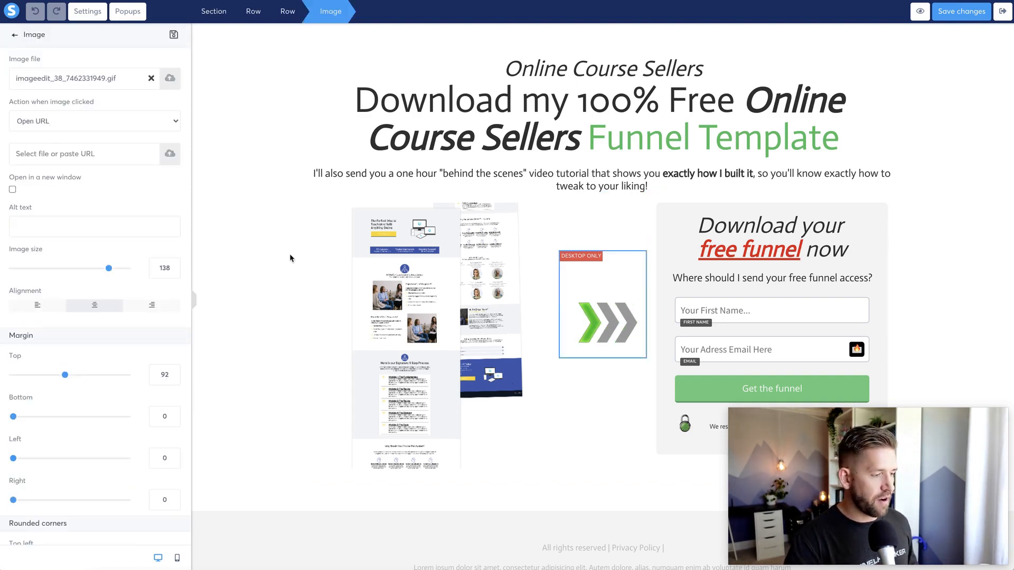
click(454, 280)
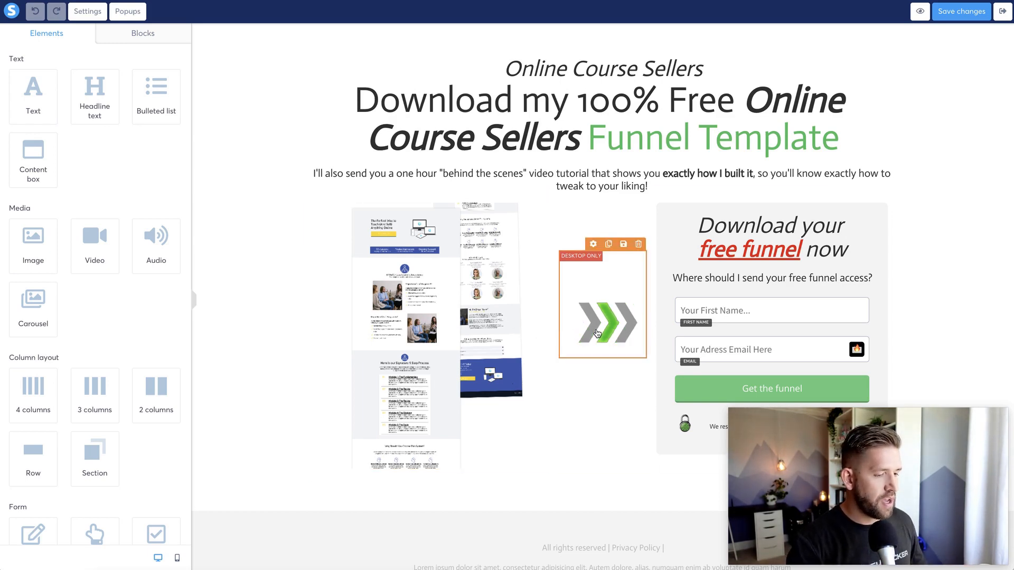
click(597, 333)
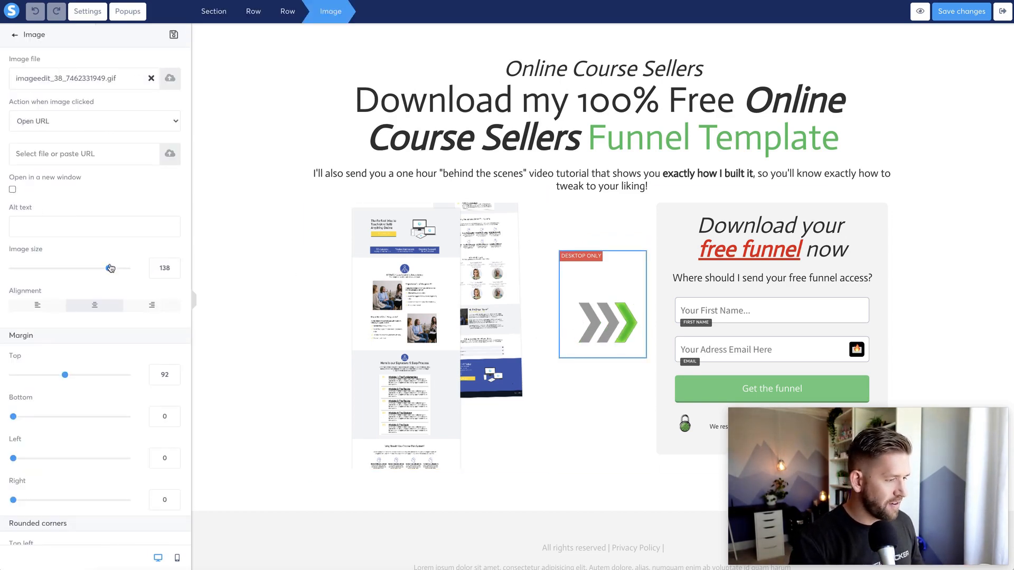
scroll(106, 264, down, 3)
drag(65, 257, 64, 274)
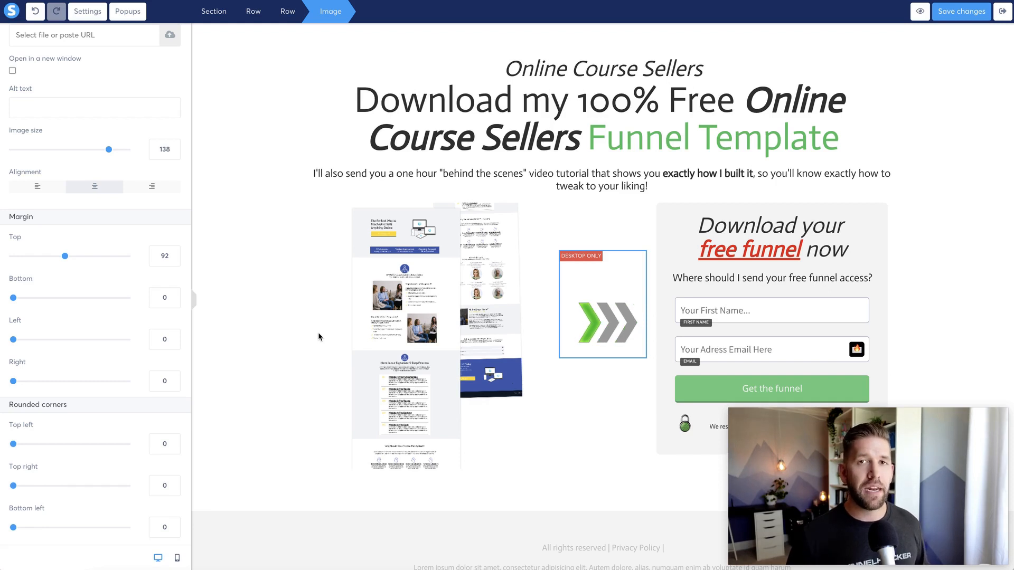
- View the settings of the page's main section, then return to the list of page elements
click(647, 195)
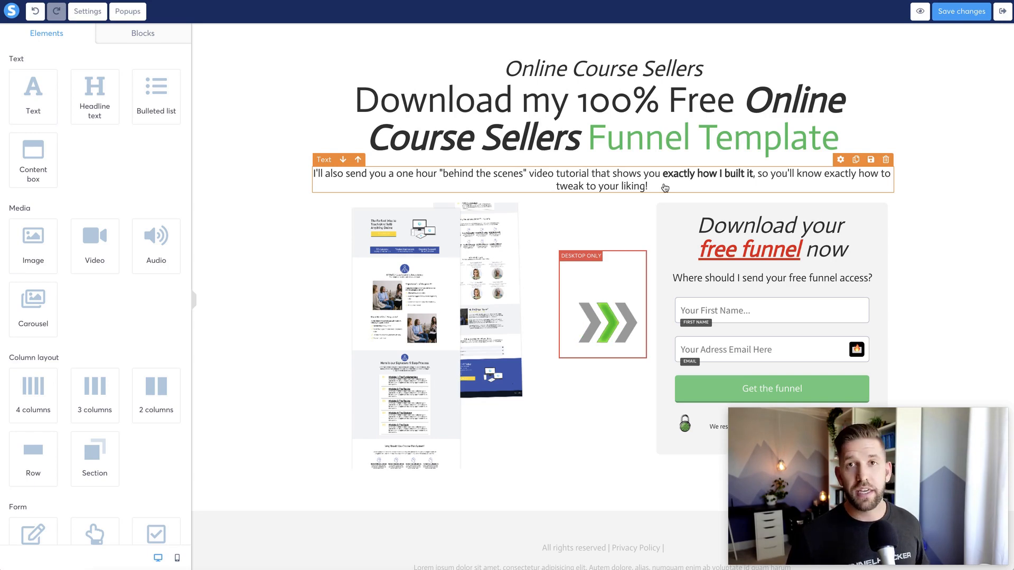
click(281, 233)
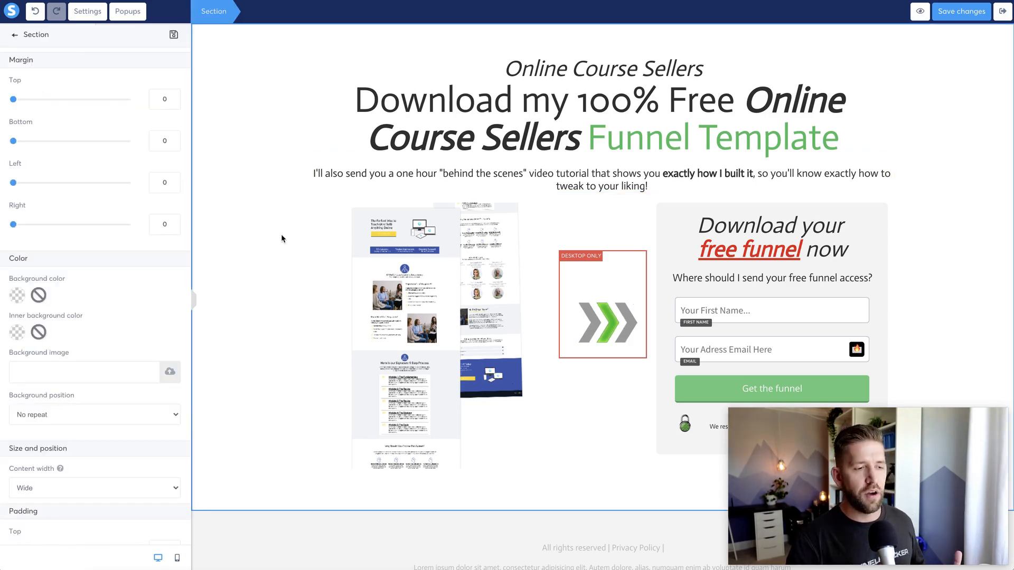
click(281, 233)
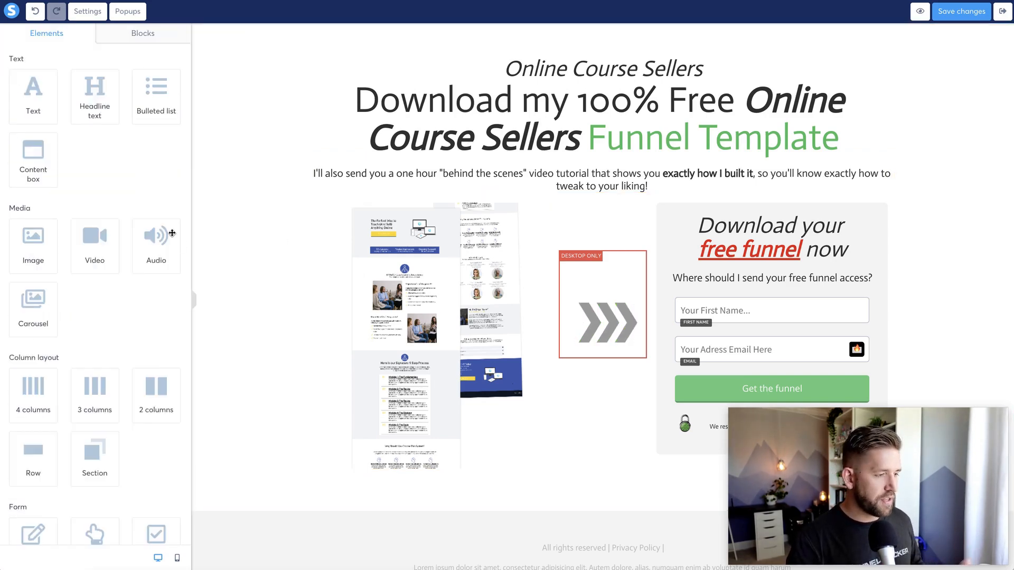
- Look through the available page elements and the settings of the funnel template preview image
scroll(136, 210, down, 5)
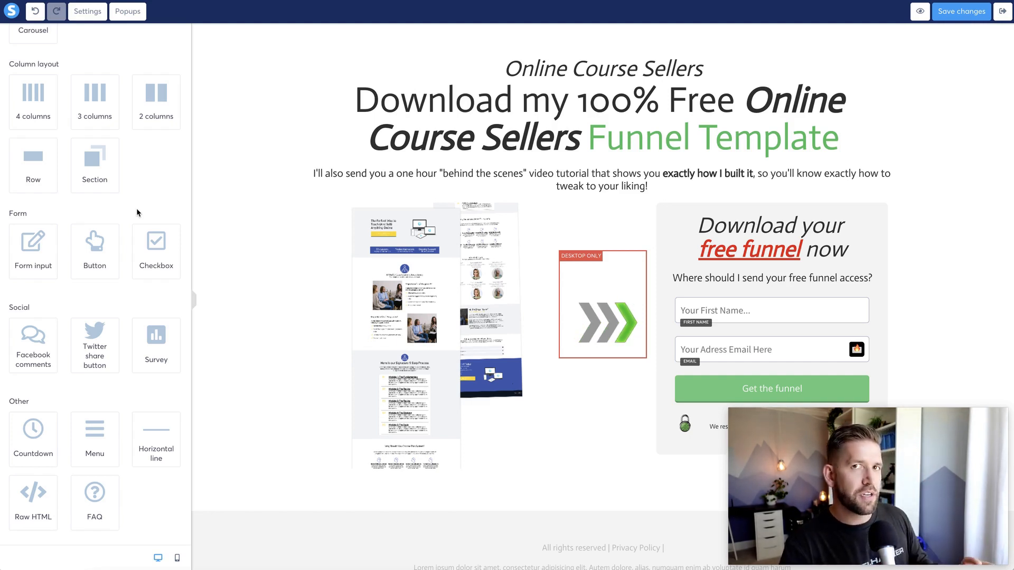
scroll(137, 208, down, 1)
scroll(136, 209, down, 1)
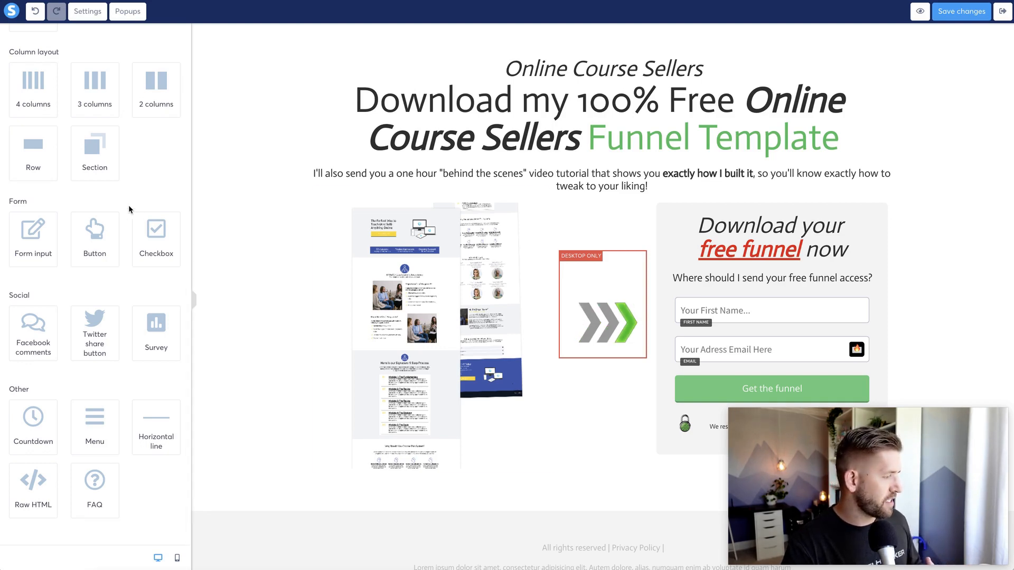
click(502, 326)
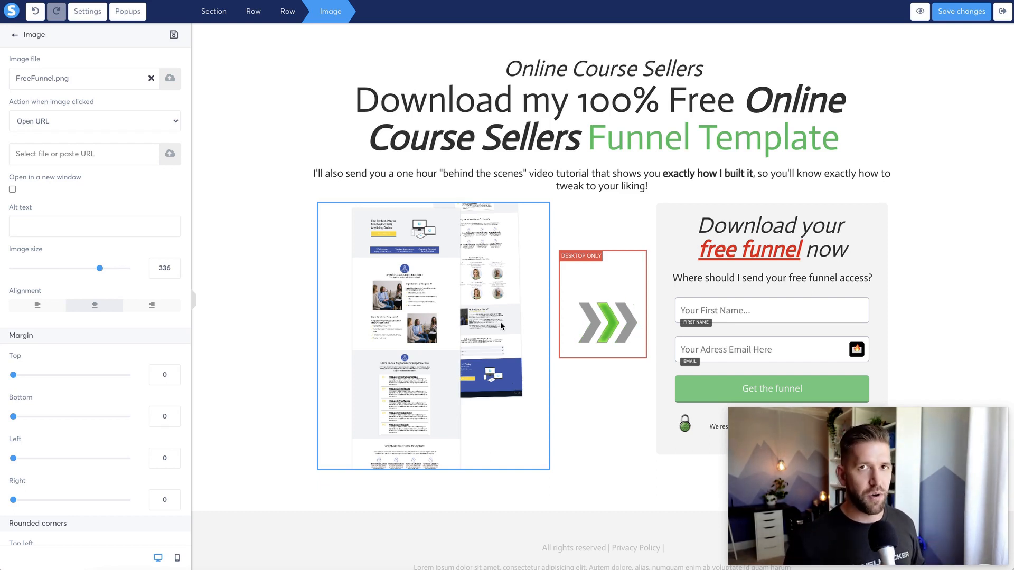
scroll(95, 285, down, 9)
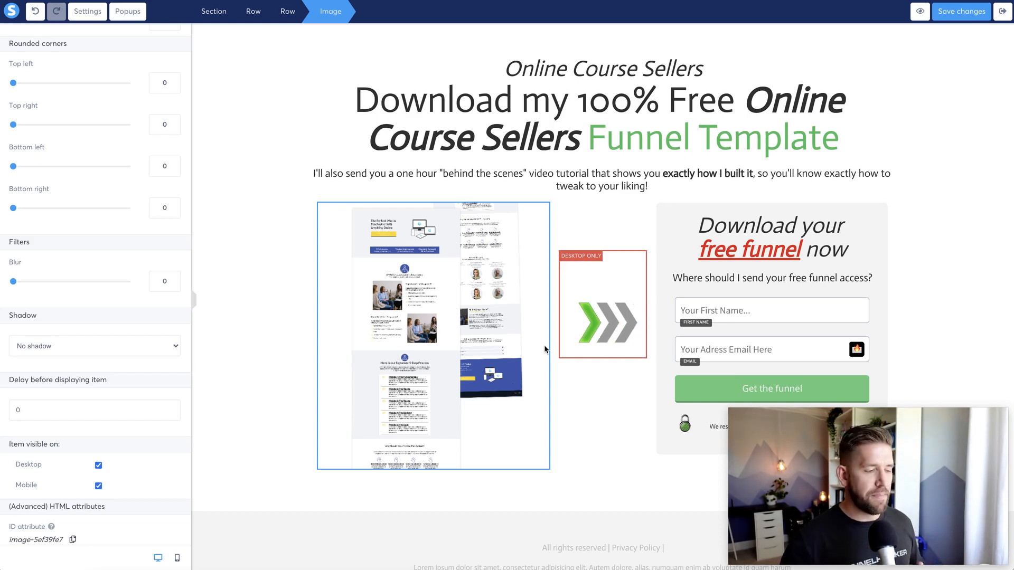
- Switch the page editor to the mobile view and review the opt-in page layout from headline to footer
click(178, 558)
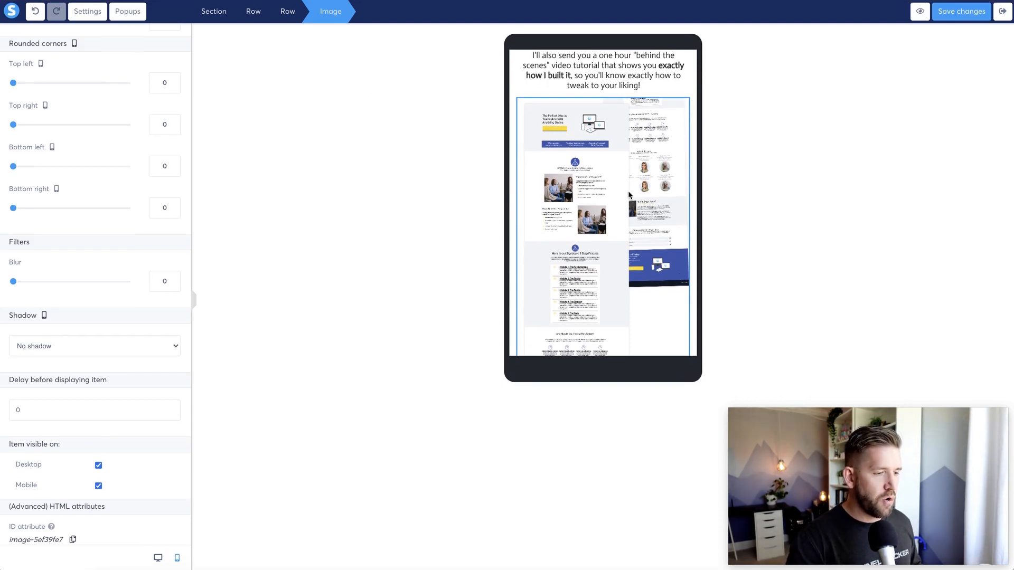
click(663, 100)
scroll(664, 102, up, 3)
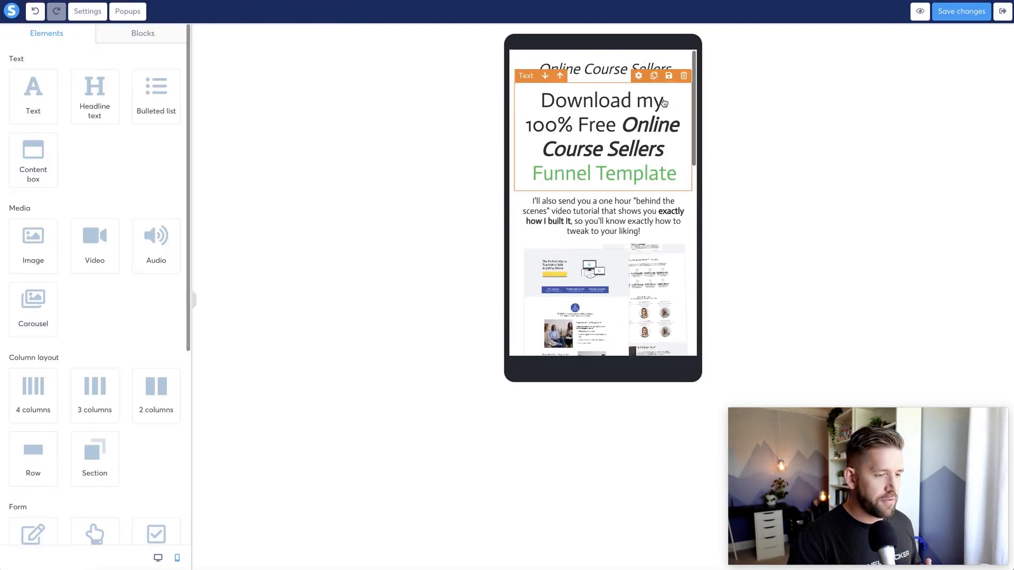
scroll(660, 218, down, 3)
scroll(660, 218, down, 10)
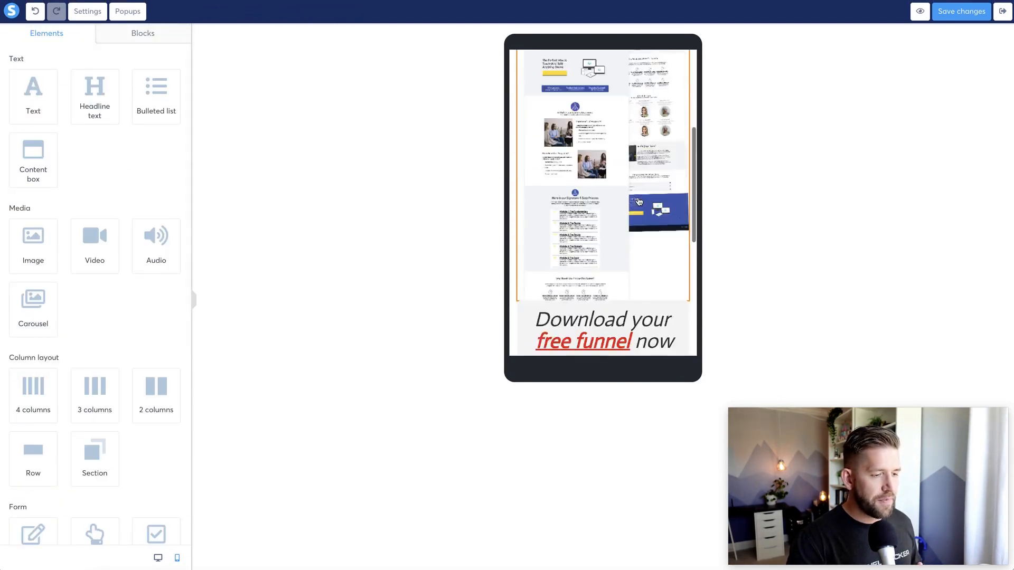
scroll(639, 201, down, 1)
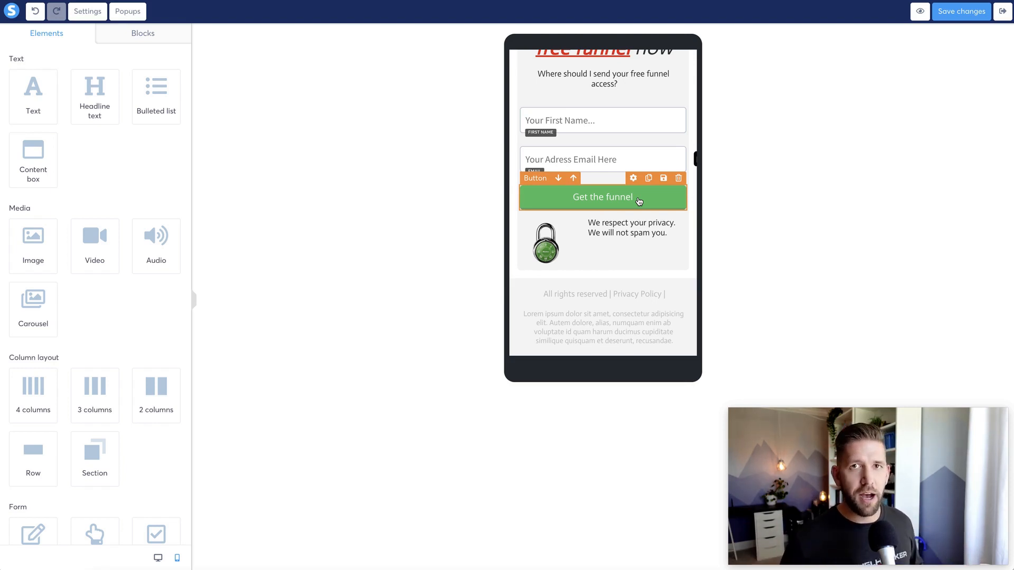
scroll(639, 201, up, 2)
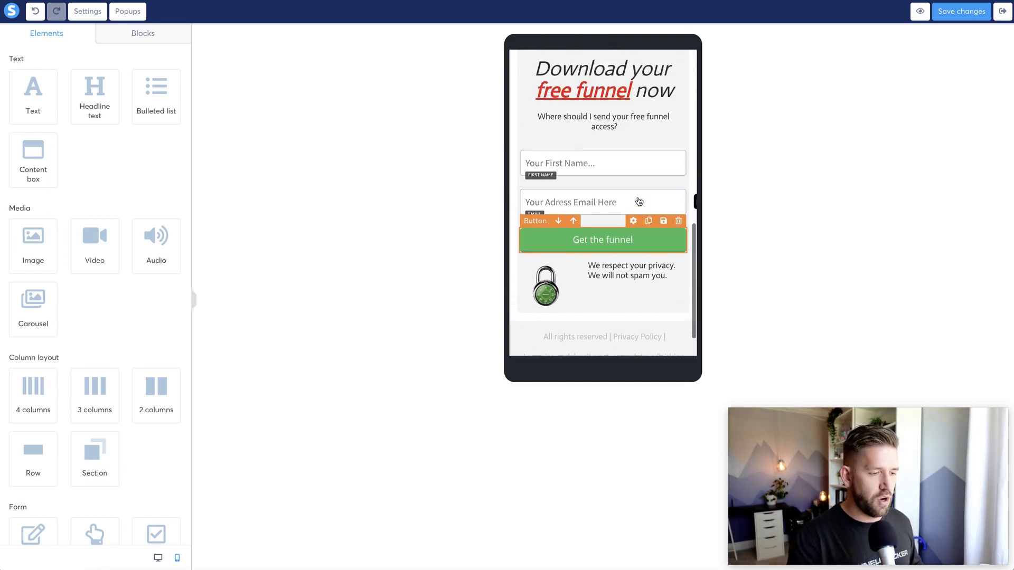
- Set the mobile font size of the "Where should I send your free funnel access?" text to 19
click(633, 133)
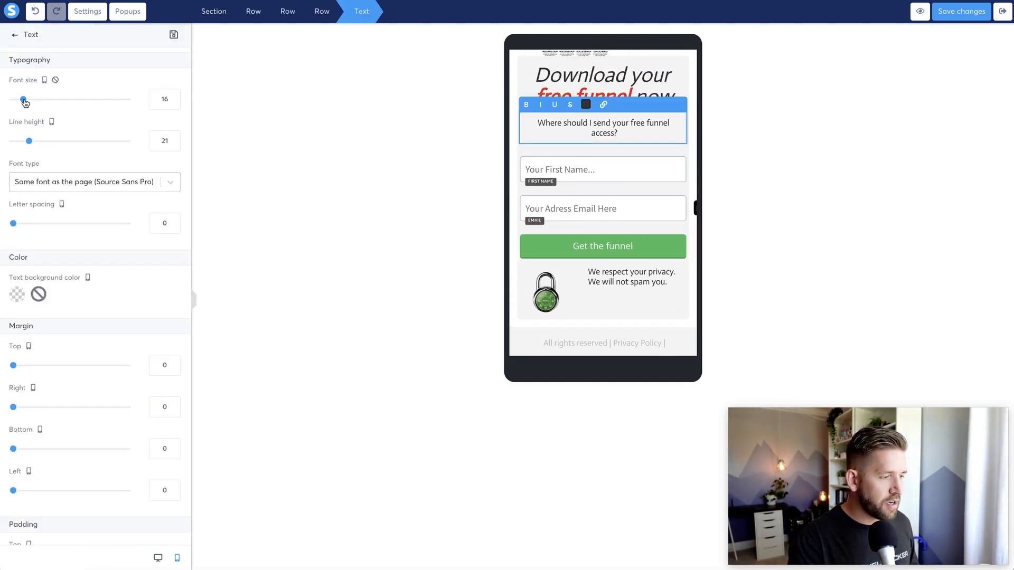
mouse_move(25, 103)
mouse_down()
mouse_move(36, 101)
mouse_move(28, 103)
mouse_up()
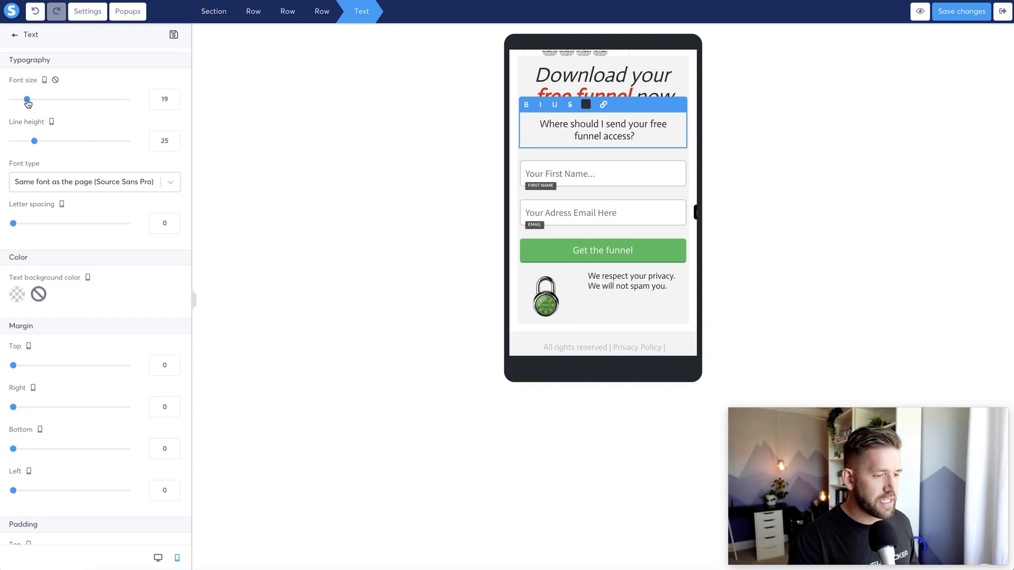
click(621, 158)
scroll(621, 158, up, 5)
scroll(620, 159, up, 2)
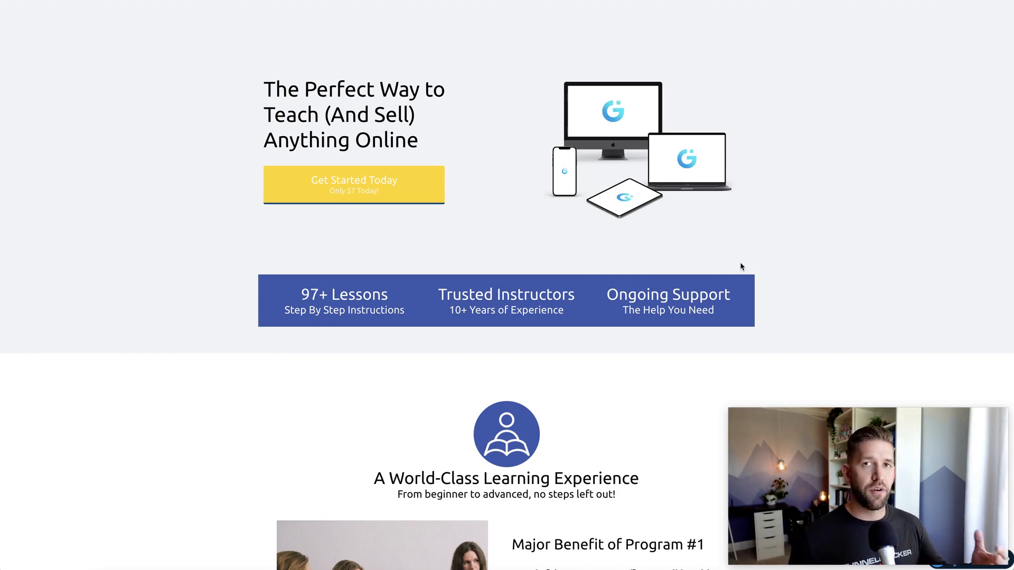
- Look through the "The Perfect Way to Teach (And Sell) Anything Online" sales page, including its benefits, testimonials and FAQ
scroll(739, 267, down, 20)
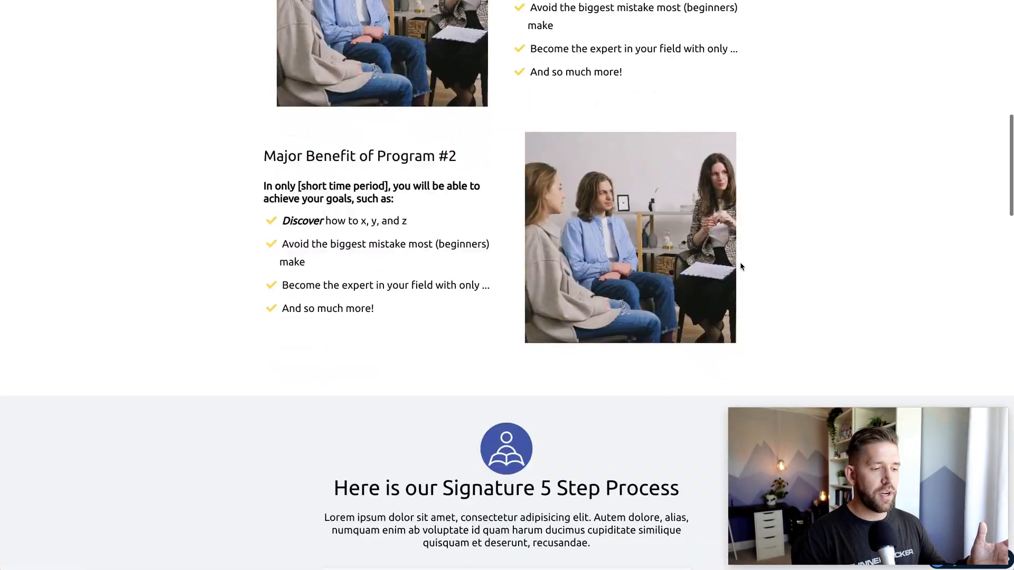
scroll(740, 264, down, 20)
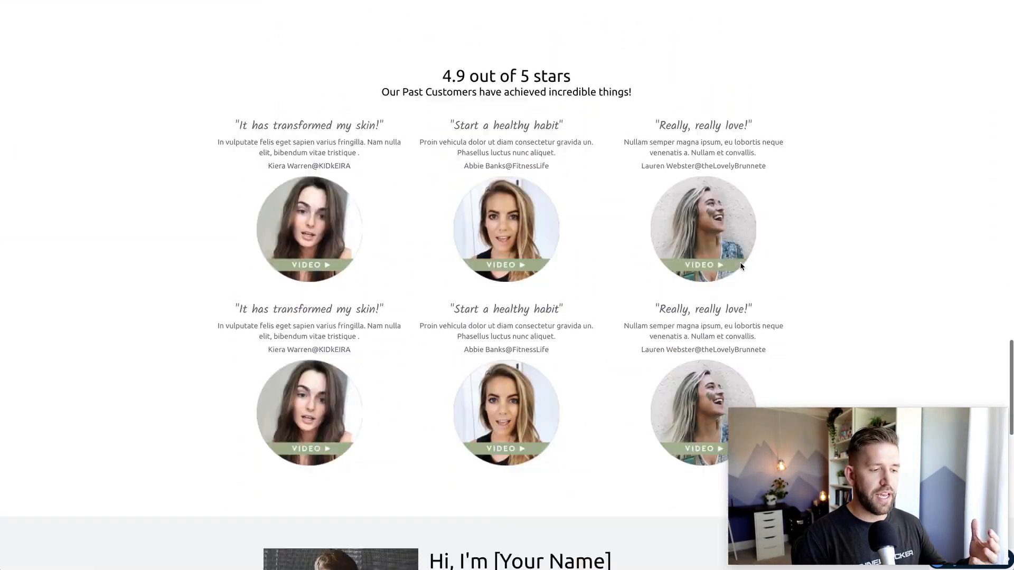
scroll(740, 267, down, 9)
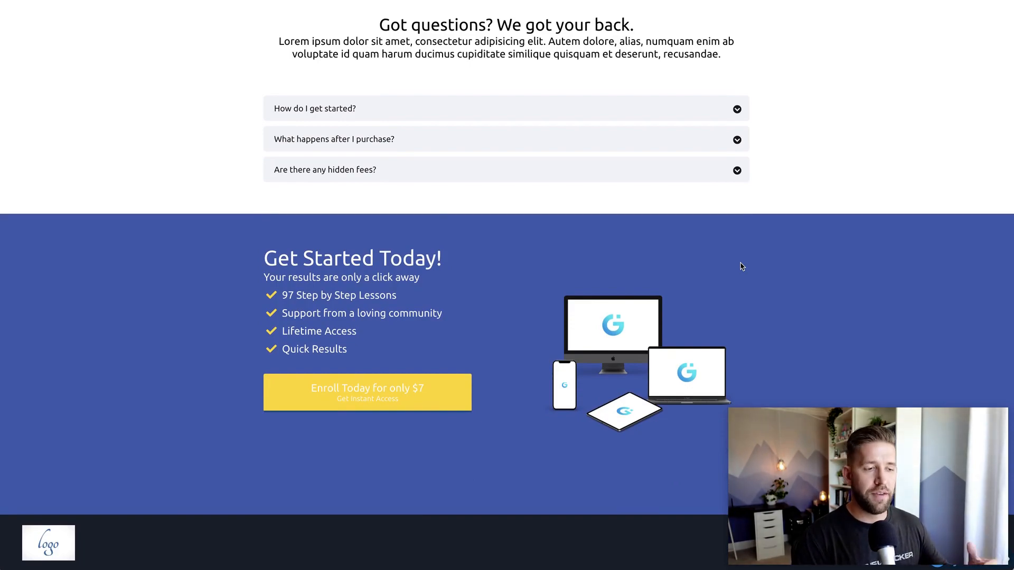
scroll(740, 266, up, 15)
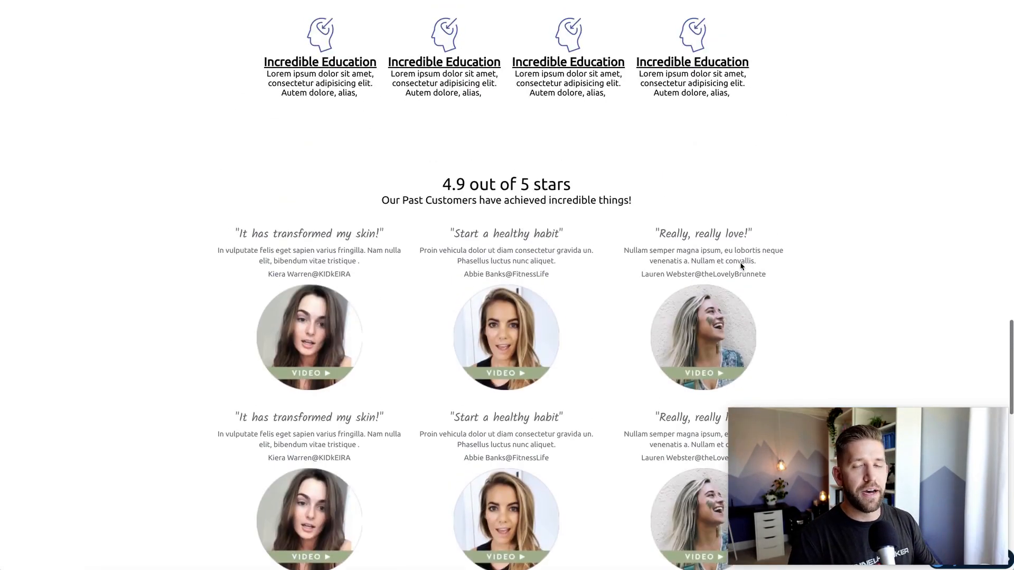